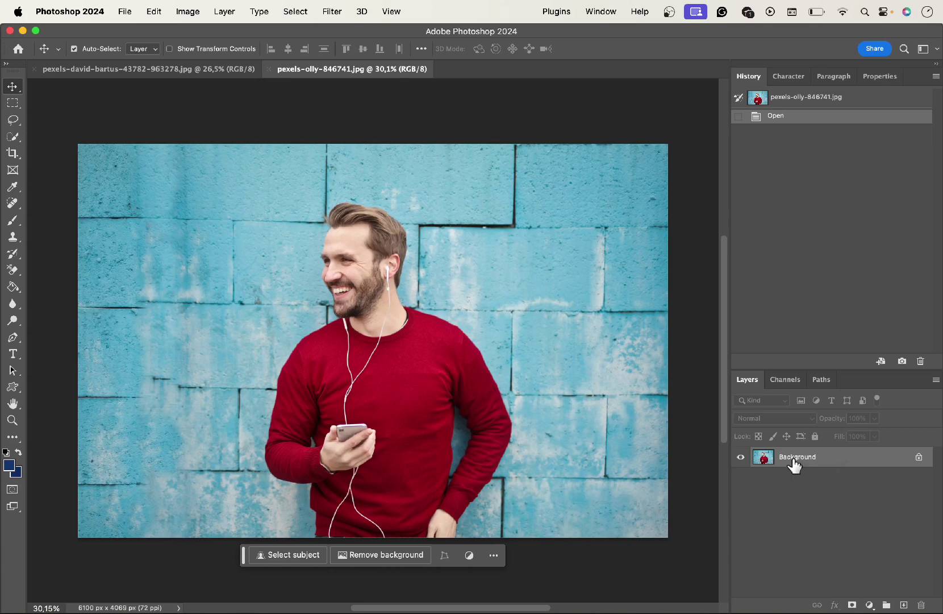
Duplicate the portrait's Background layer and hide the original Background layer.
{"action": "key", "text": "super+j"}
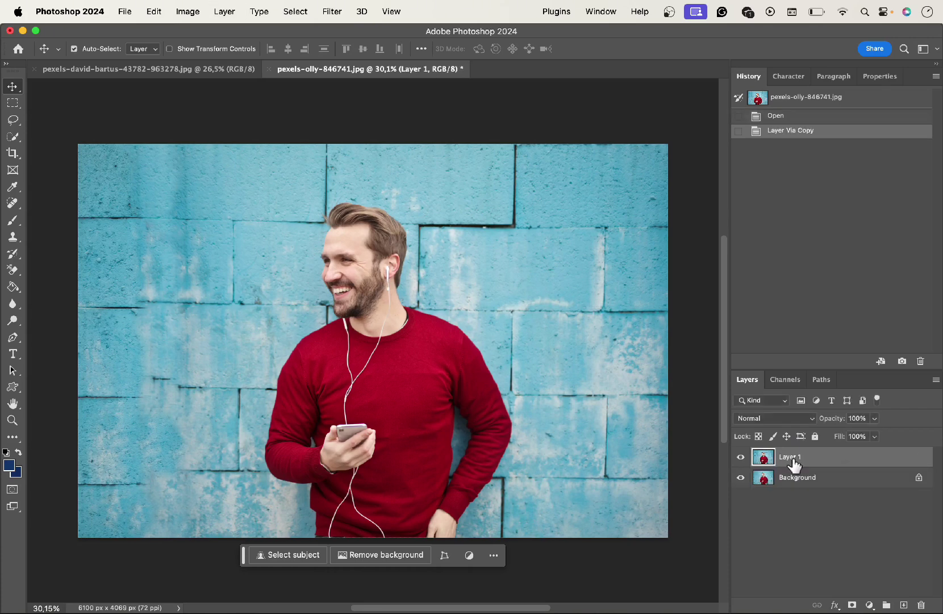
{"action": "left_click", "coordinate": [741, 478]}
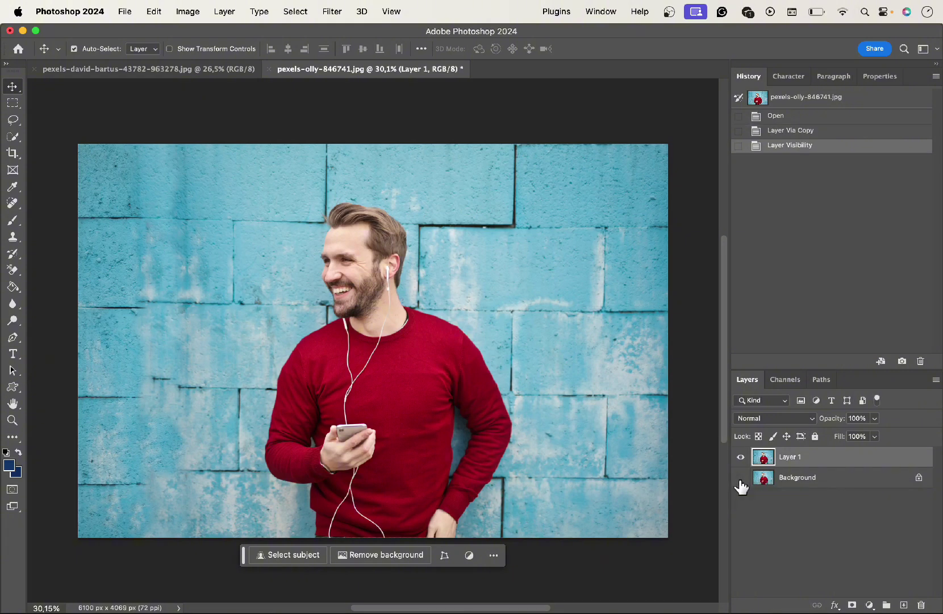
{"action": "scroll", "coordinate": [479, 320], "scroll_direction": "up", "scroll_amount": 5}
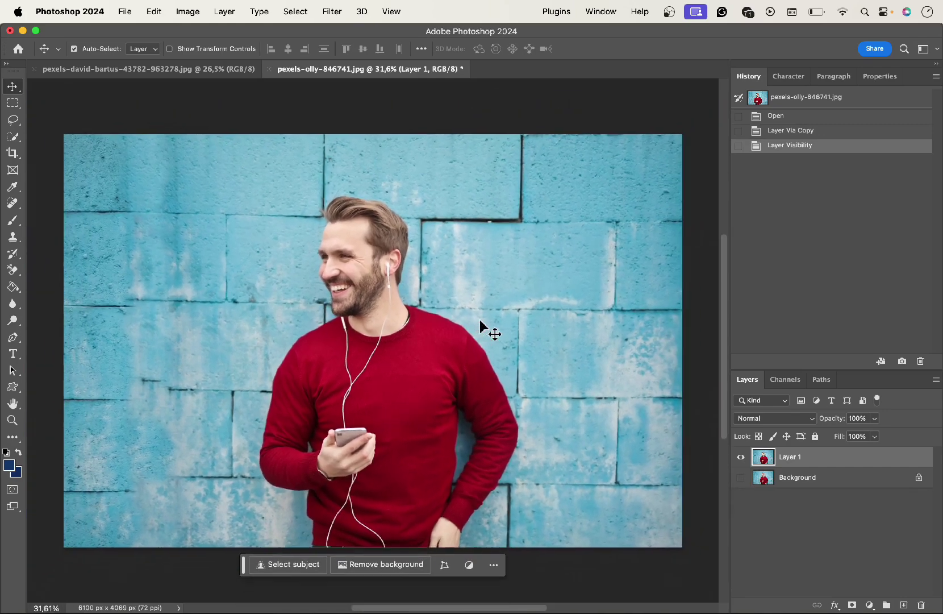
{"action": "scroll", "coordinate": [479, 327], "scroll_direction": "down", "scroll_amount": 5}
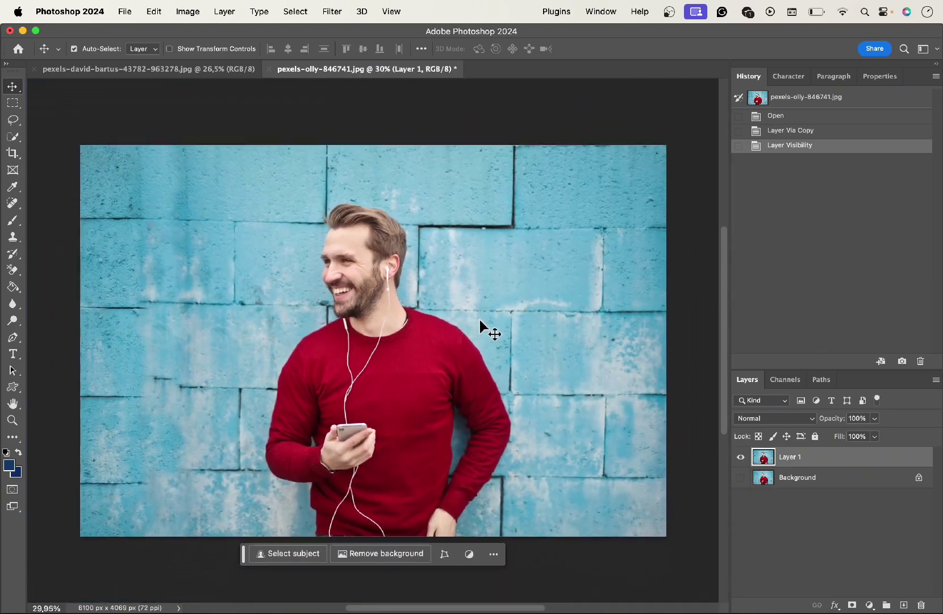
Select the man as the subject and invert the selection so it covers the blue wall.
{"action": "left_click", "coordinate": [296, 11]}
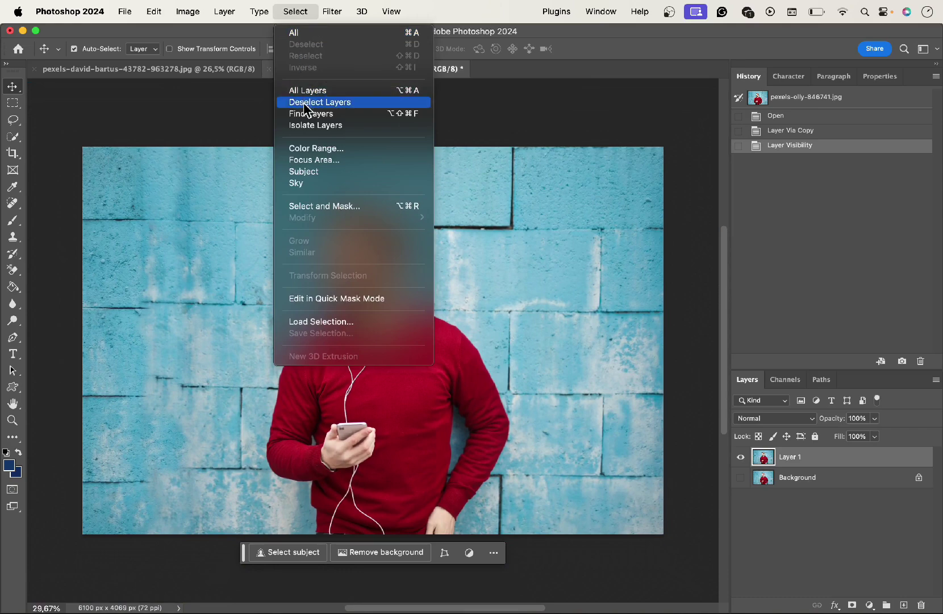
{"action": "left_click", "coordinate": [305, 171]}
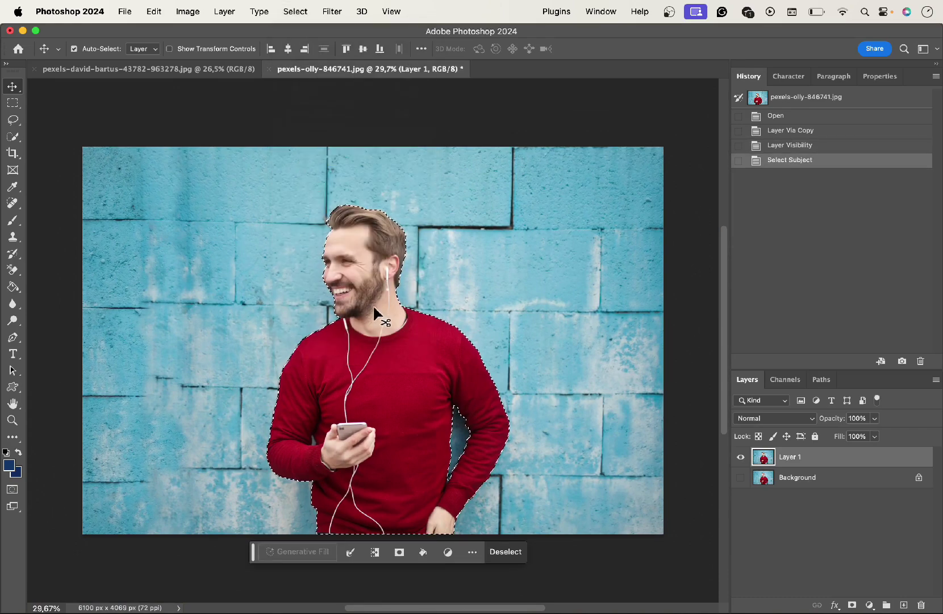
{"action": "scroll", "coordinate": [372, 304], "scroll_direction": "down", "scroll_amount": 1}
{"action": "scroll", "coordinate": [373, 305], "scroll_direction": "up", "scroll_amount": 1}
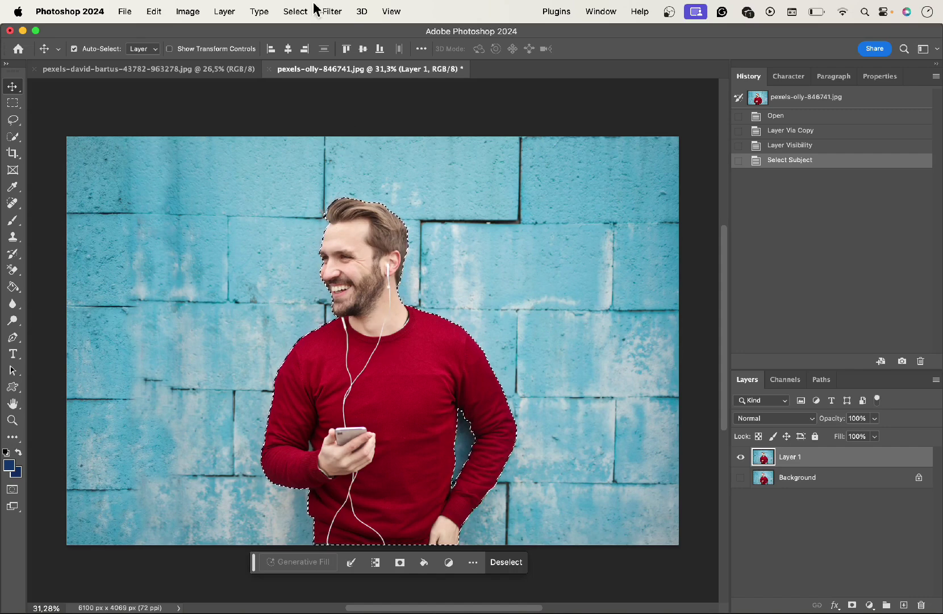
{"action": "left_click", "coordinate": [290, 12]}
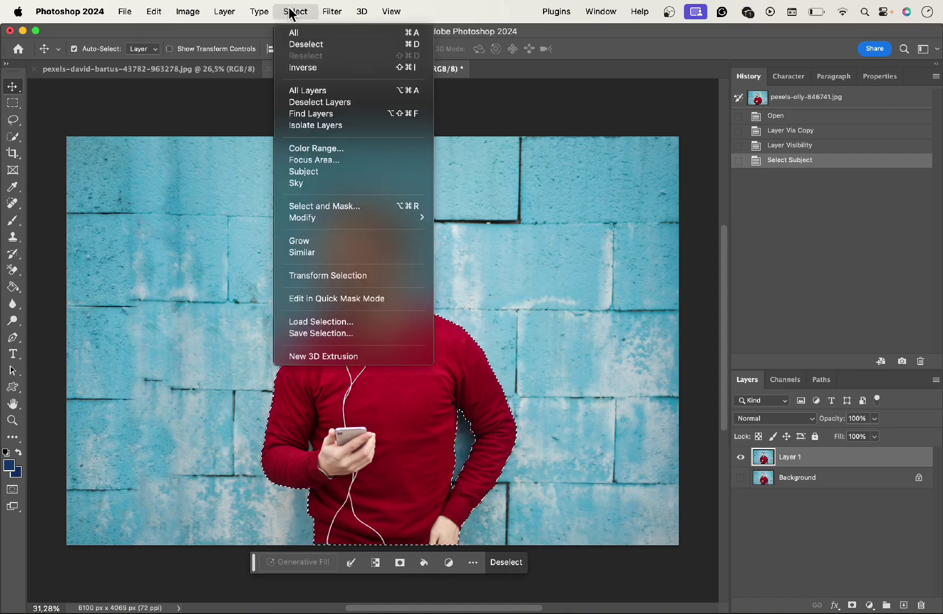
{"action": "left_click", "coordinate": [305, 68]}
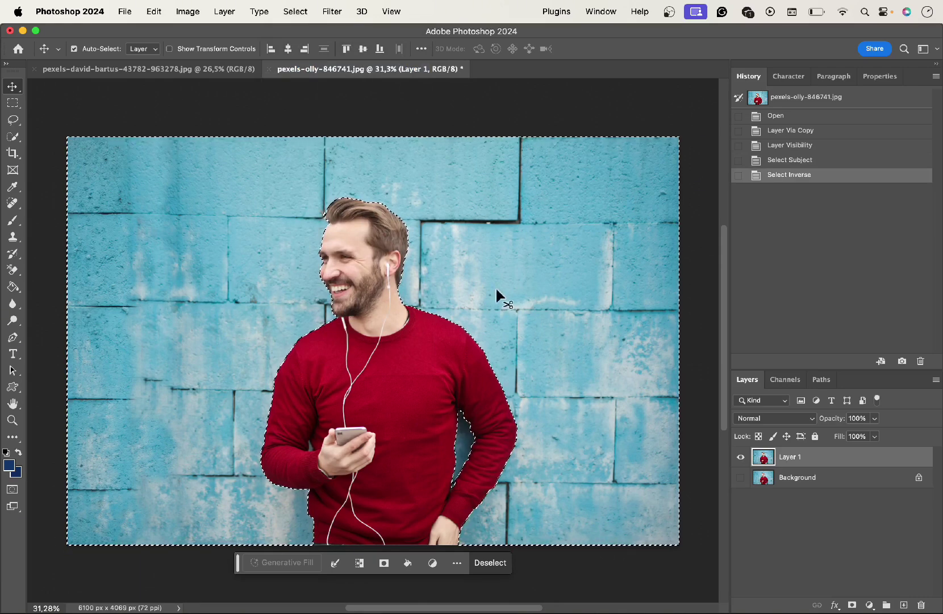
Add a Solid Color fill layer over the selected wall in bright green 30ff00.
{"action": "left_click", "coordinate": [869, 605]}
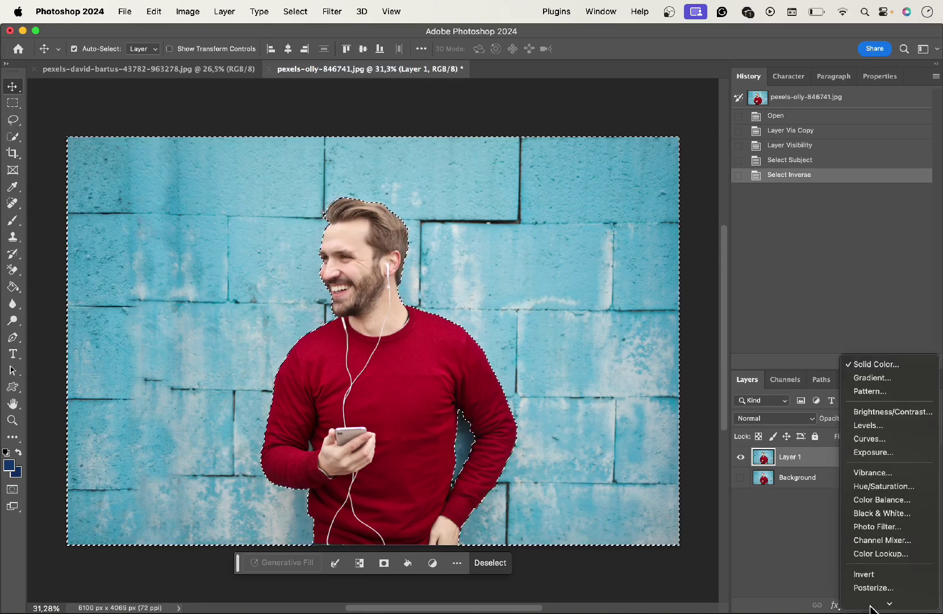
{"action": "left_click", "coordinate": [876, 340]}
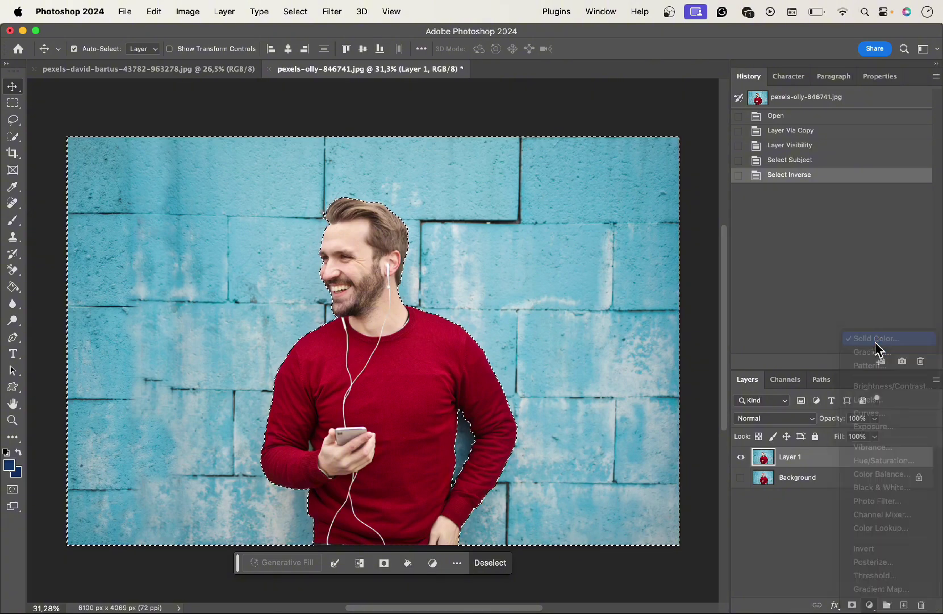
{"action": "left_click_drag", "start_coordinate": [765, 303], "coordinate": [769, 350]}
{"action": "mouse_move", "coordinate": [737, 293]}
{"action": "left_mouse_down"}
{"action": "mouse_move", "coordinate": [753, 245]}
{"action": "mouse_move", "coordinate": [737, 245]}
{"action": "mouse_move", "coordinate": [709, 284]}
{"action": "mouse_move", "coordinate": [766, 225]}
{"action": "left_mouse_up"}
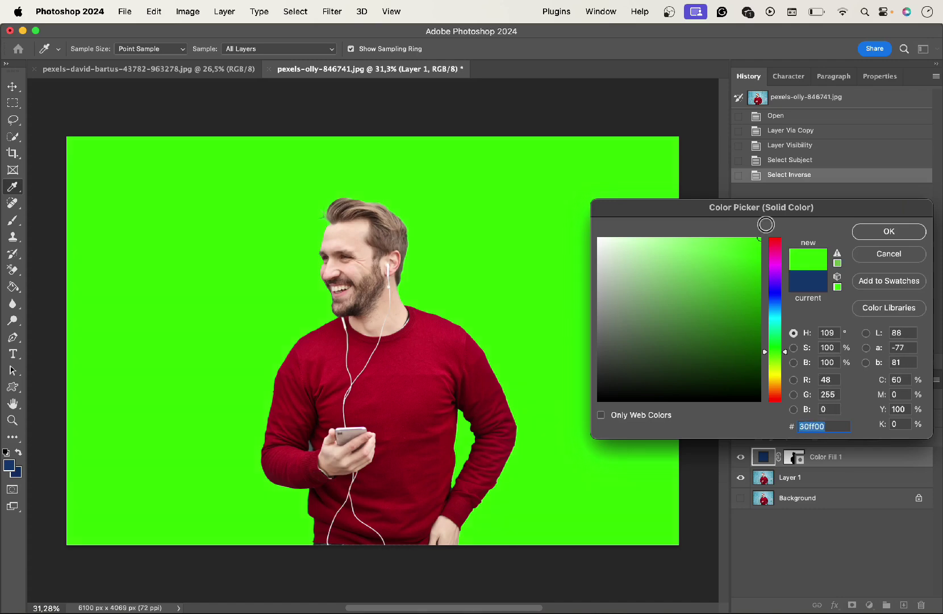
{"action": "left_click", "coordinate": [891, 232]}
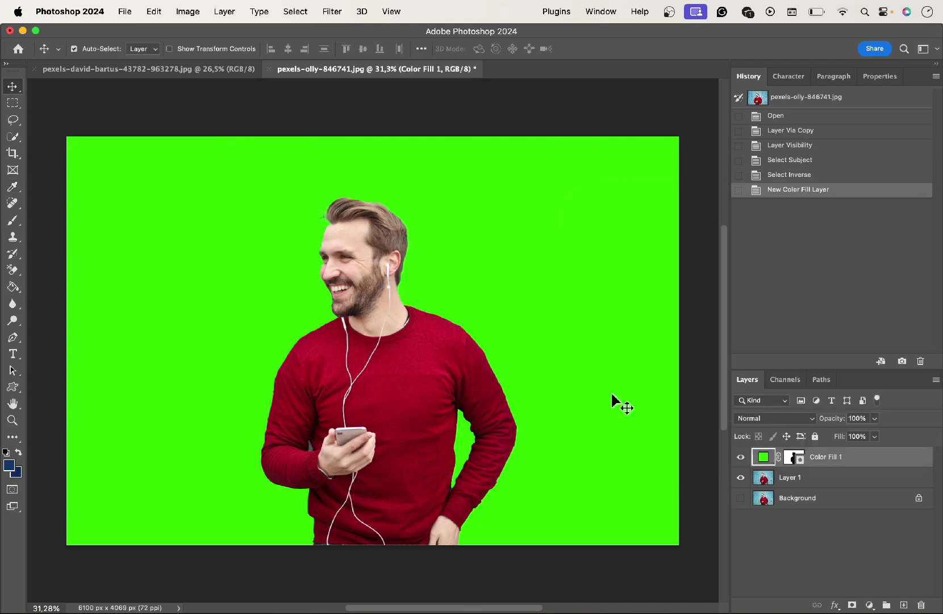
Set the green fill layer's blending mode to Multiply and compare the wall with the fill hidden and shown.
{"action": "left_click", "coordinate": [753, 419]}
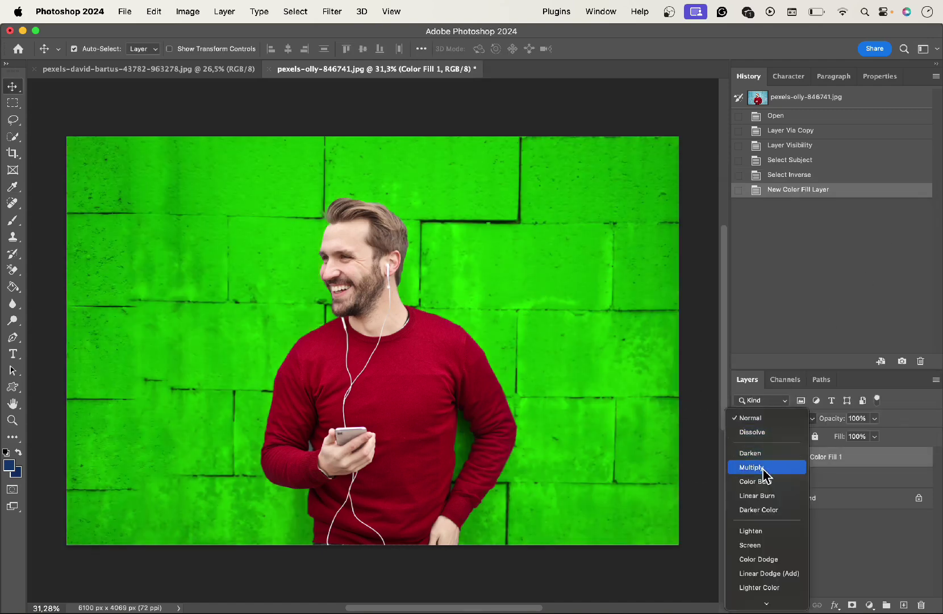
{"action": "left_click", "coordinate": [764, 473]}
{"action": "scroll", "coordinate": [364, 318], "scroll_direction": "down", "scroll_amount": 2}
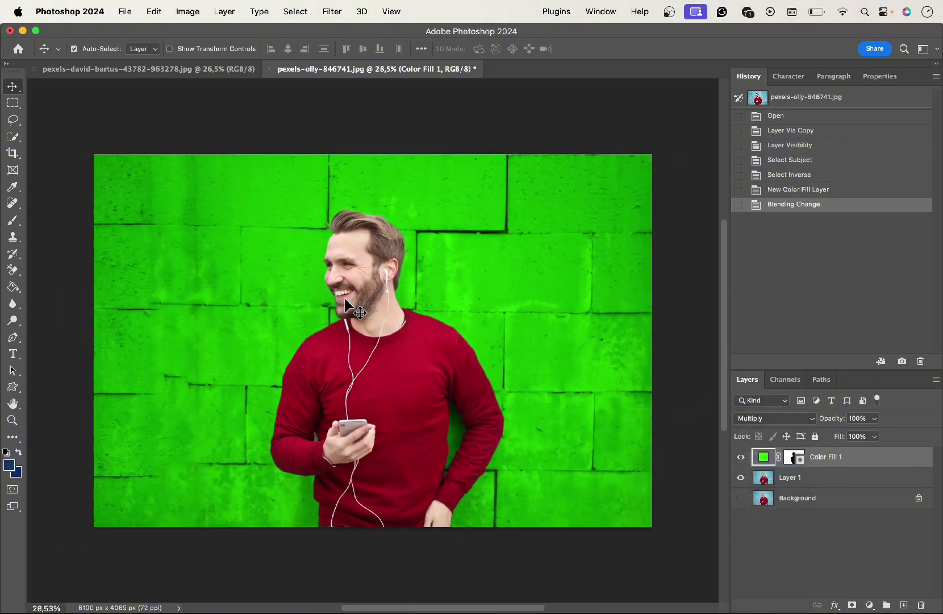
{"action": "scroll", "coordinate": [364, 318], "scroll_direction": "up", "scroll_amount": 3}
{"action": "left_click", "coordinate": [740, 457]}
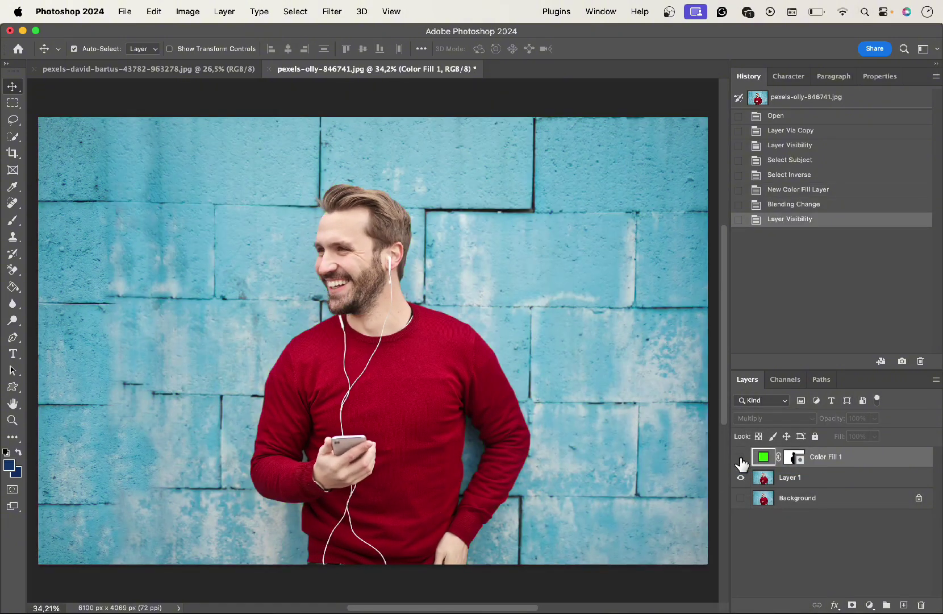
{"action": "left_click", "coordinate": [740, 458]}
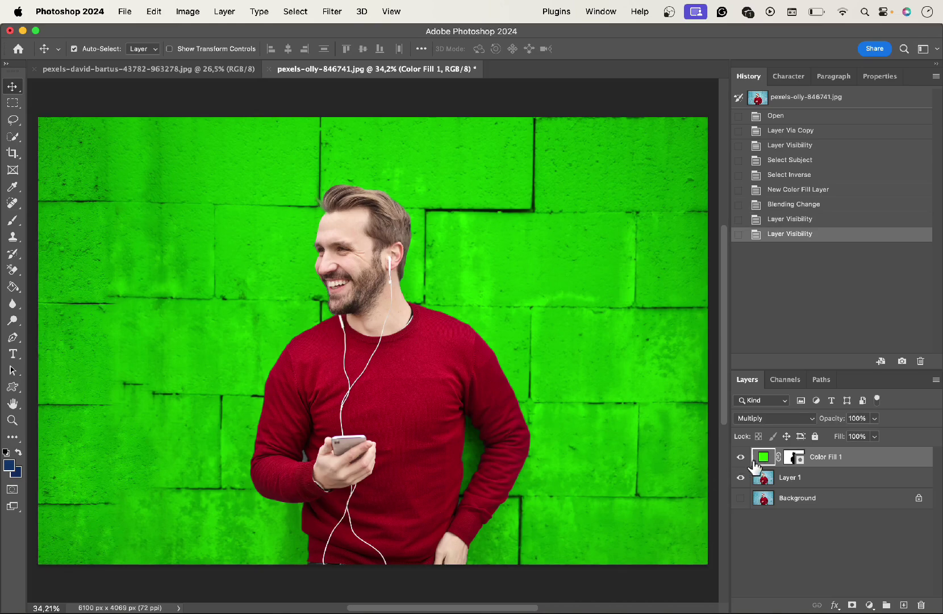
Try magenta ef1c89 for the fill layer, and settle on a fully bright yellow-green with a hue of 71°.
{"action": "double_click", "coordinate": [764, 456]}
{"action": "left_click_drag", "start_coordinate": [776, 271], "coordinate": [776, 251]}
{"action": "left_click", "coordinate": [711, 245]}
{"action": "left_click", "coordinate": [741, 248]}
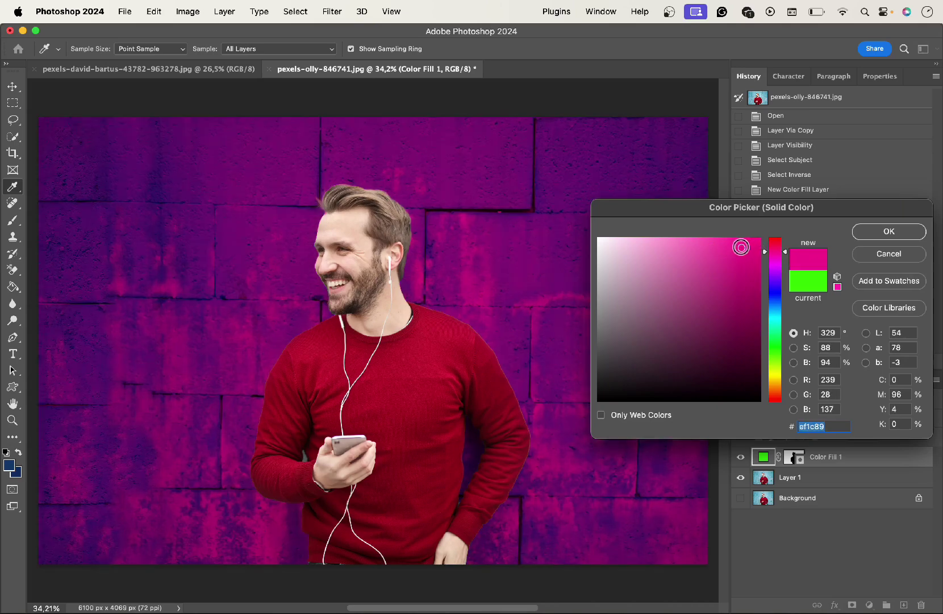
{"action": "left_click", "coordinate": [775, 288]}
{"action": "left_click", "coordinate": [775, 356]}
{"action": "left_click", "coordinate": [775, 369]}
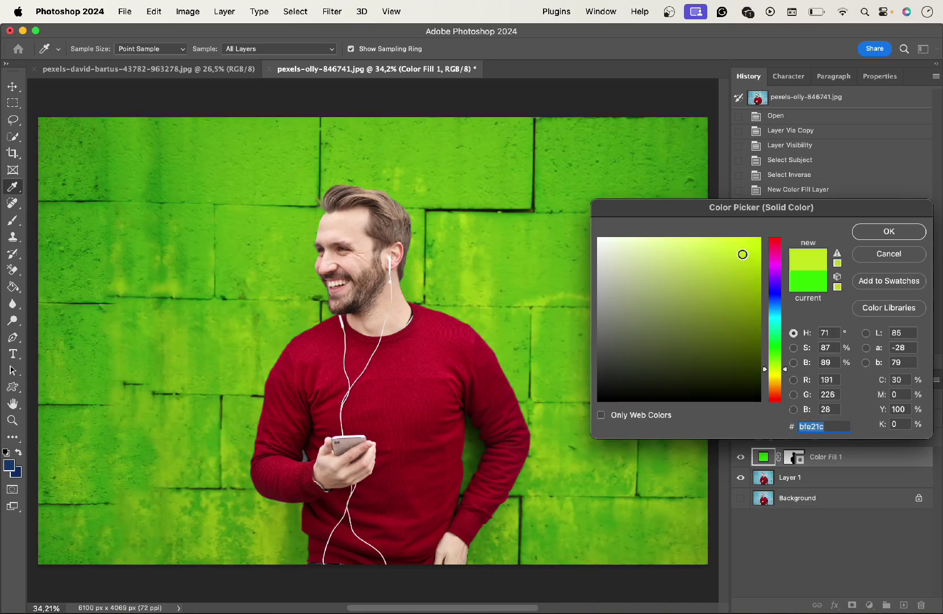
{"action": "left_click_drag", "start_coordinate": [742, 250], "coordinate": [761, 230]}
{"action": "left_click", "coordinate": [868, 233]}
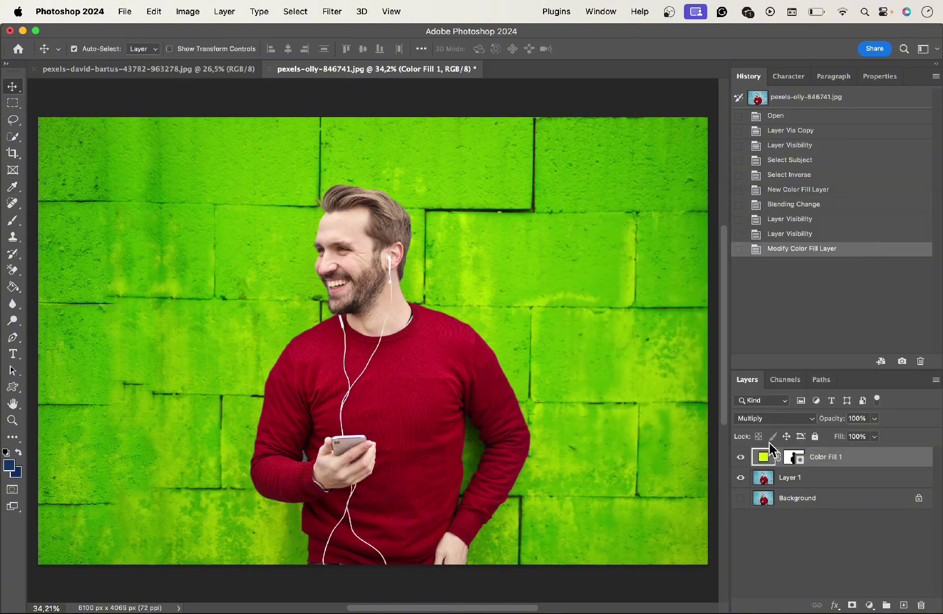
Hide the yellow-green fill layer, make Layer 1 active, and look at the striped wood document before returning to the portrait.
{"action": "left_click", "coordinate": [740, 458]}
{"action": "left_click", "coordinate": [804, 479]}
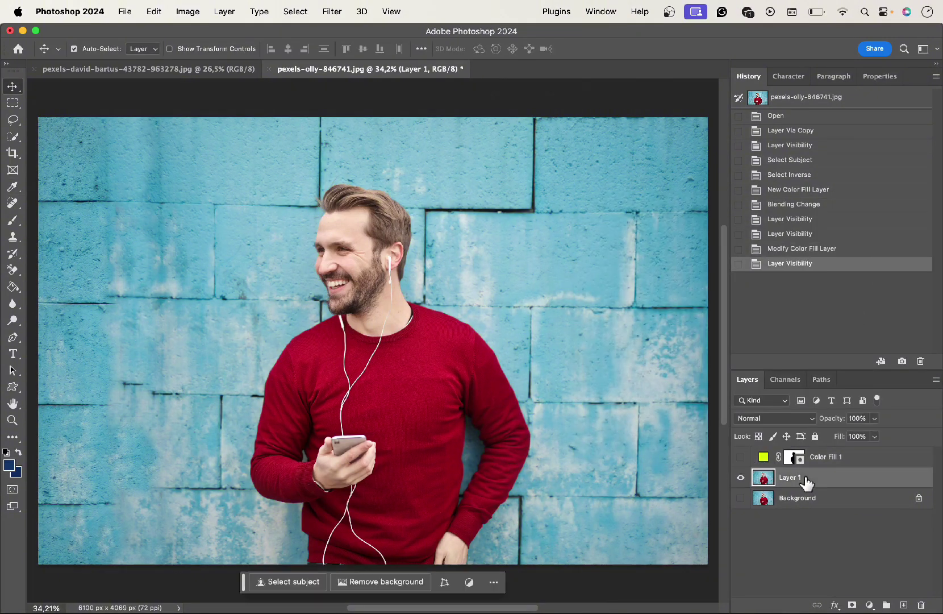
{"action": "left_click", "coordinate": [191, 69]}
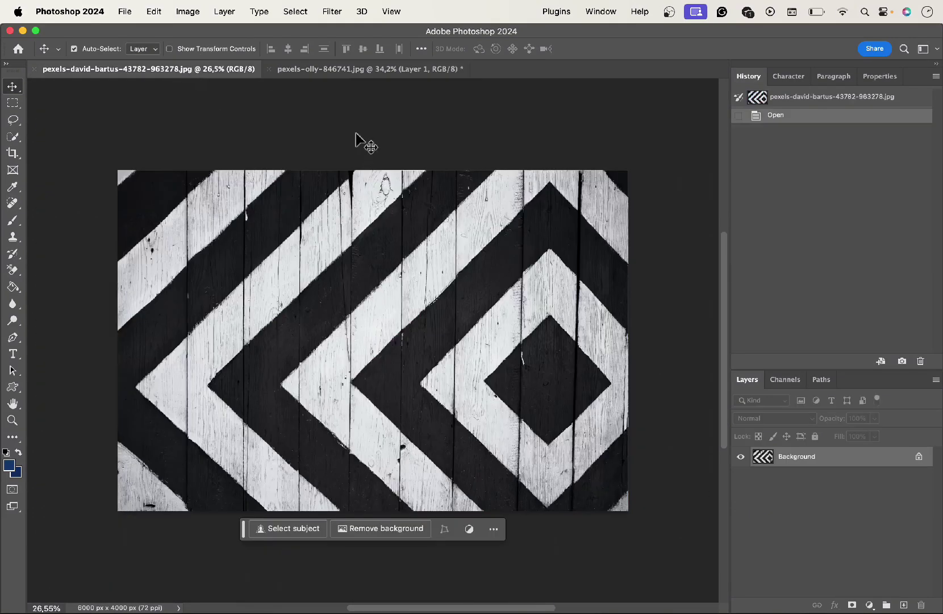
{"action": "left_click", "coordinate": [370, 69]}
{"action": "scroll", "coordinate": [386, 379], "scroll_direction": "down", "scroll_amount": 2}
{"action": "scroll", "coordinate": [383, 373], "scroll_direction": "up", "scroll_amount": 1}
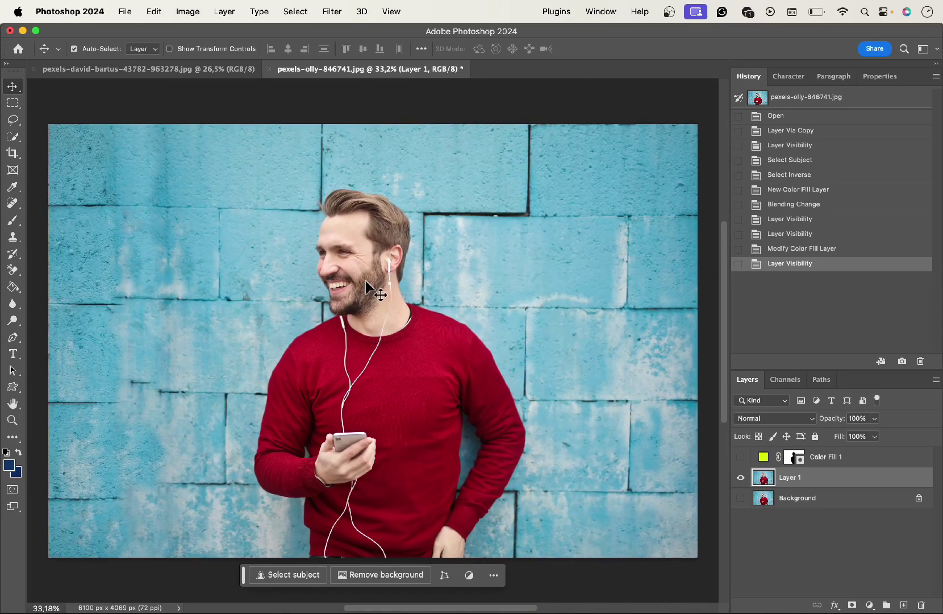
Select the man on Layer 1 as the subject and output the cutout to a New Layer through Select and Mask.
{"action": "left_click", "coordinate": [294, 12]}
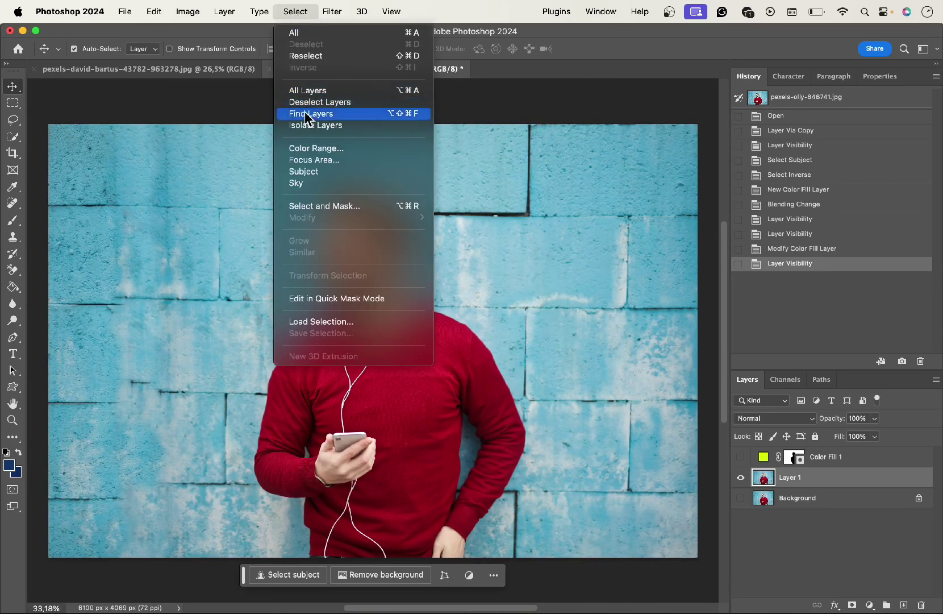
{"action": "left_click", "coordinate": [307, 172]}
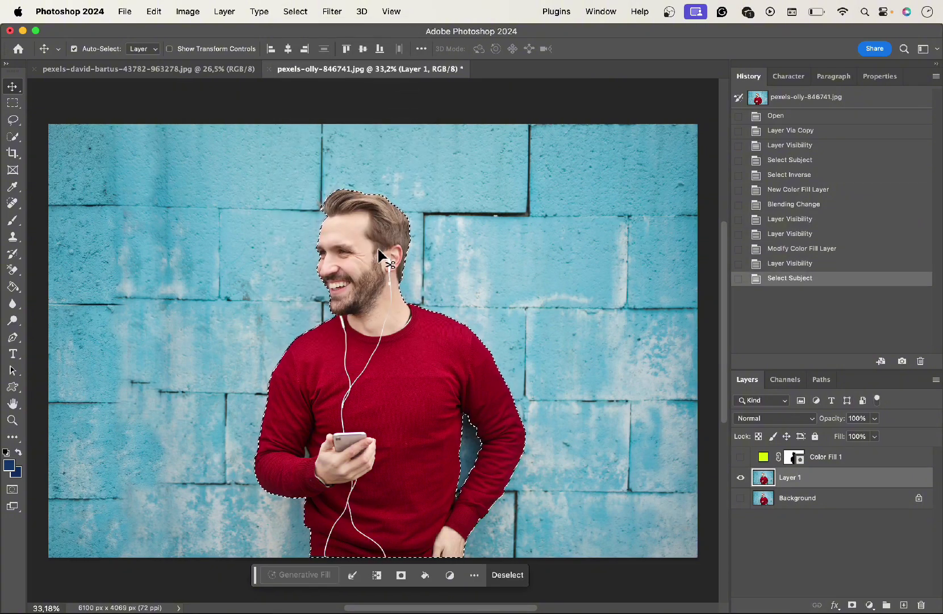
{"action": "left_click", "coordinate": [14, 138]}
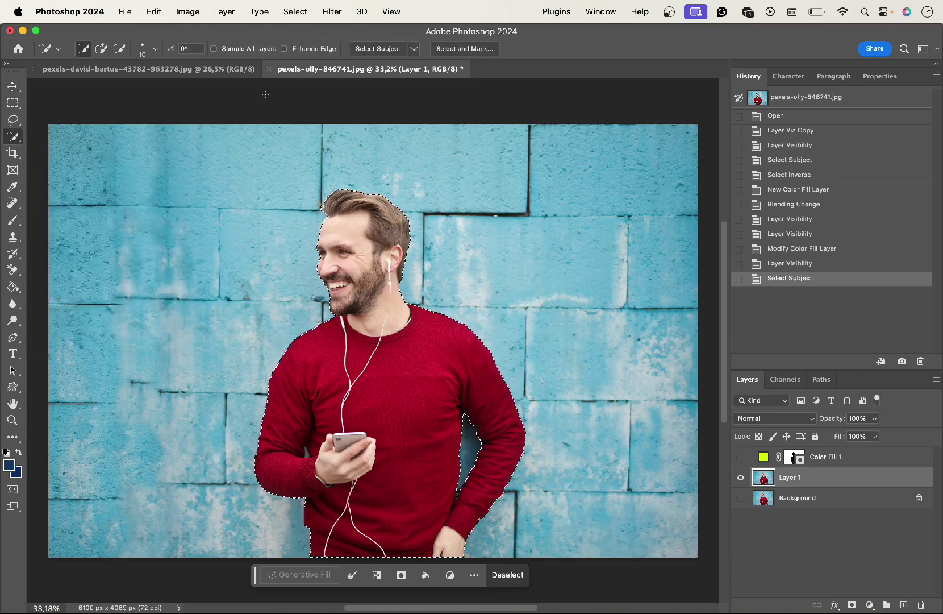
{"action": "left_click", "coordinate": [466, 50]}
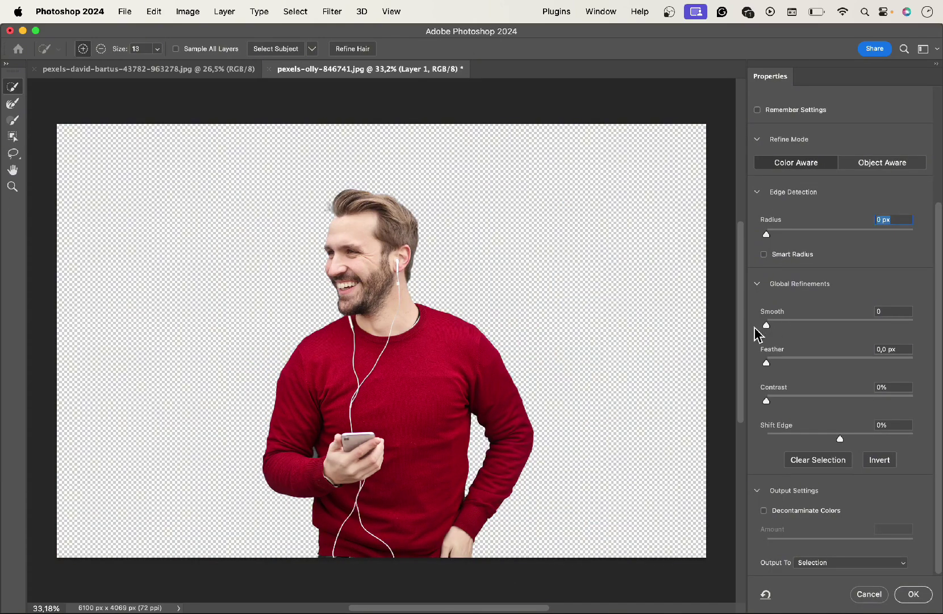
{"action": "left_click", "coordinate": [764, 328]}
{"action": "left_click", "coordinate": [820, 562]}
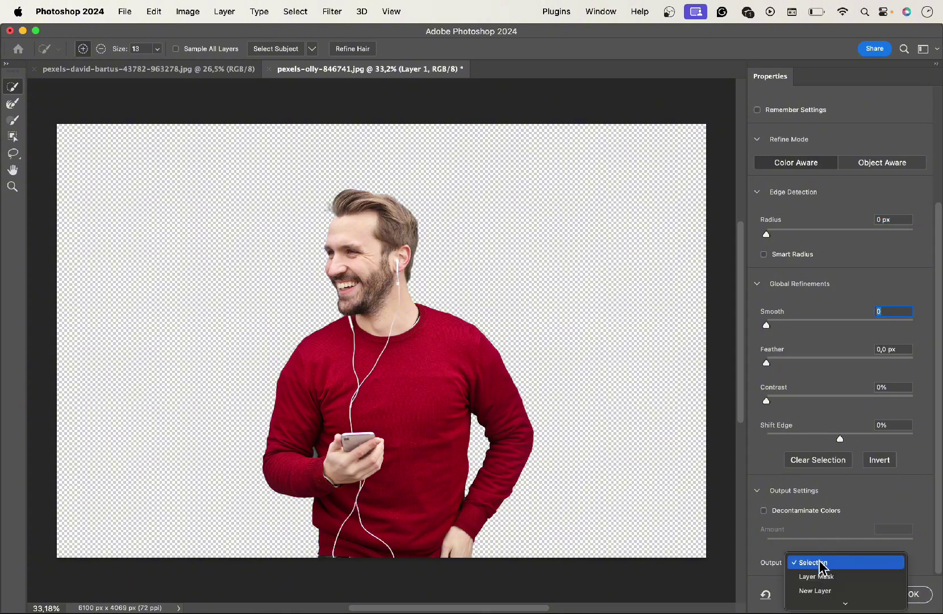
{"action": "left_click", "coordinate": [829, 591]}
{"action": "left_click", "coordinate": [912, 594]}
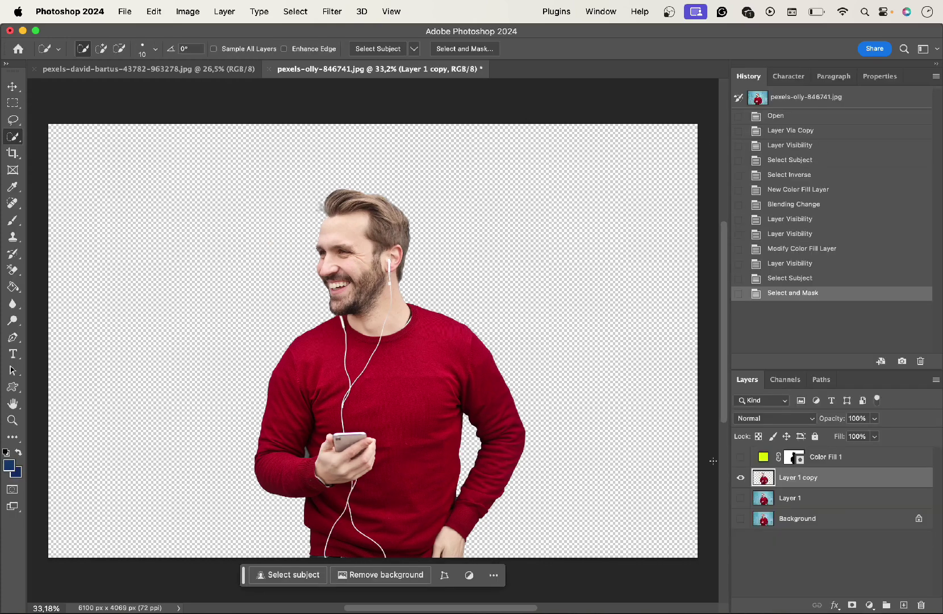
{"action": "scroll", "coordinate": [474, 296], "scroll_direction": "down", "scroll_amount": 1}
{"action": "scroll", "coordinate": [472, 297], "scroll_direction": "up", "scroll_amount": 2}
{"action": "scroll", "coordinate": [473, 297], "scroll_direction": "down", "scroll_amount": 2}
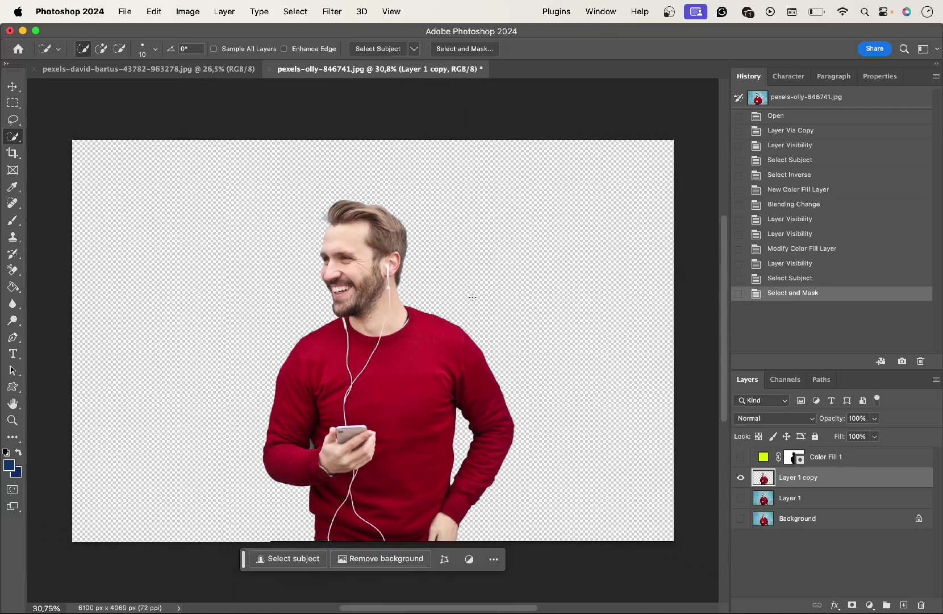
Duplicate the striped wood image's Background layer into pexels-olly-846741.jpg and return to that document.
{"action": "left_click", "coordinate": [143, 69]}
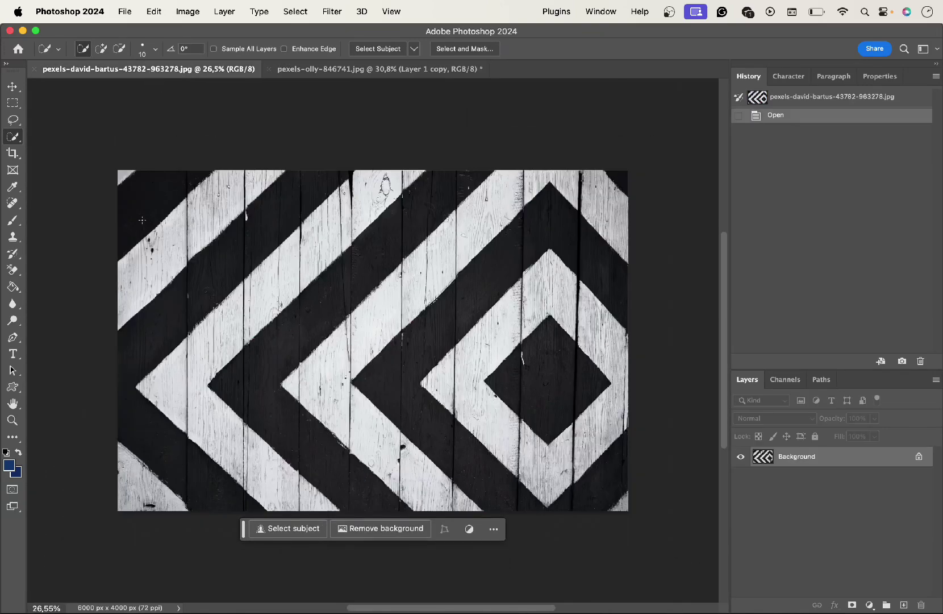
{"action": "left_click", "coordinate": [13, 86]}
{"action": "right_click", "coordinate": [796, 457]}
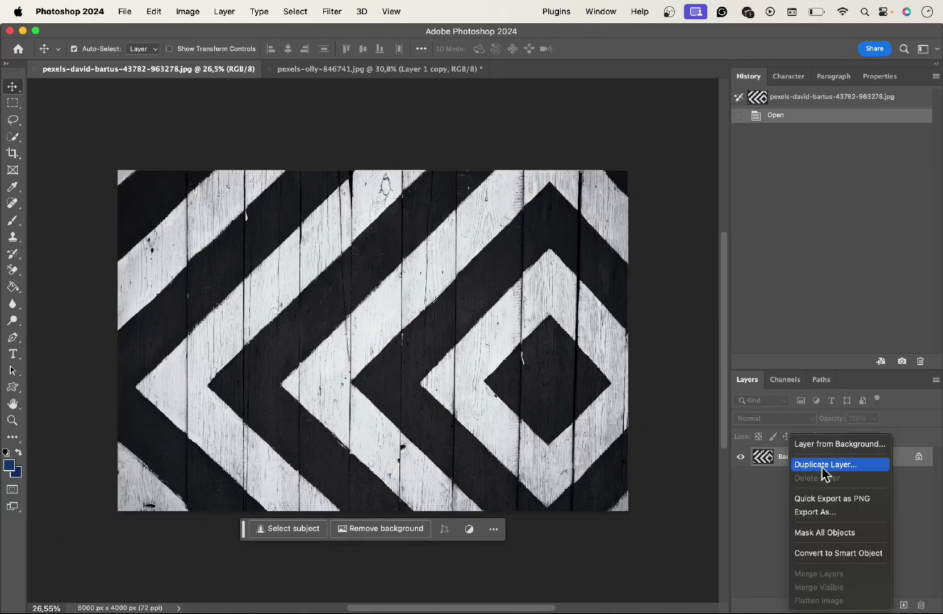
{"action": "left_click", "coordinate": [827, 472]}
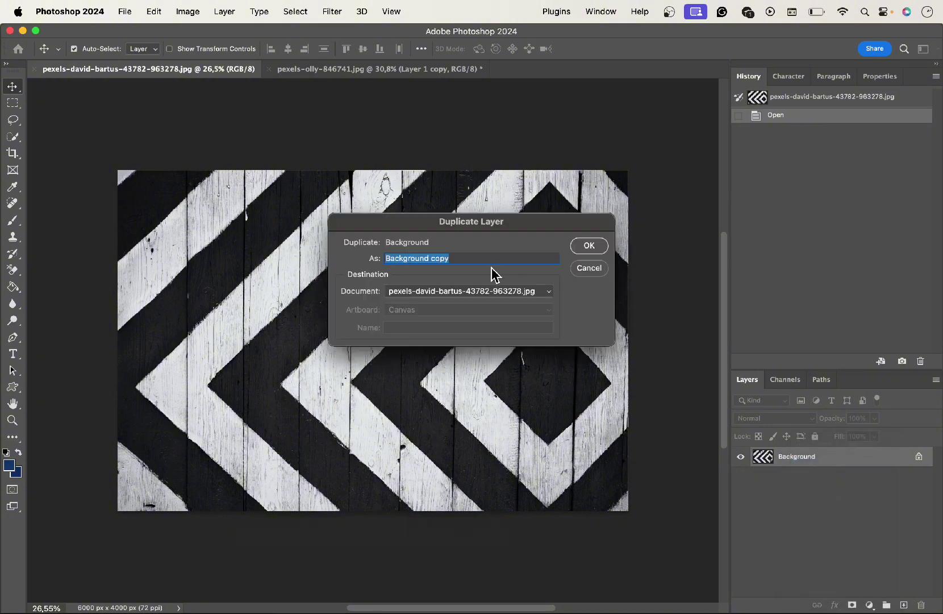
{"action": "left_click", "coordinate": [481, 292]}
{"action": "left_click", "coordinate": [453, 305]}
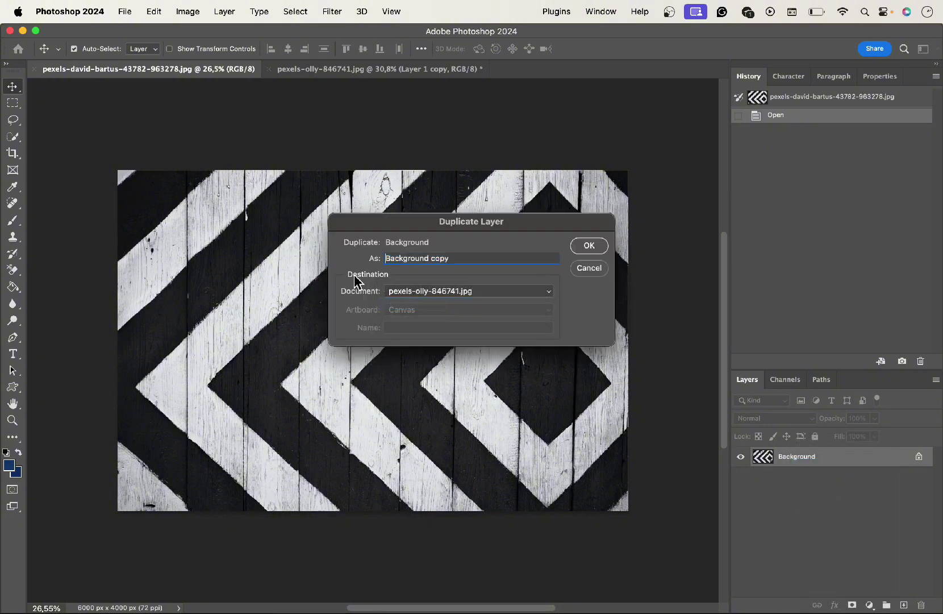
{"action": "left_click", "coordinate": [602, 251]}
{"action": "left_click", "coordinate": [322, 69]}
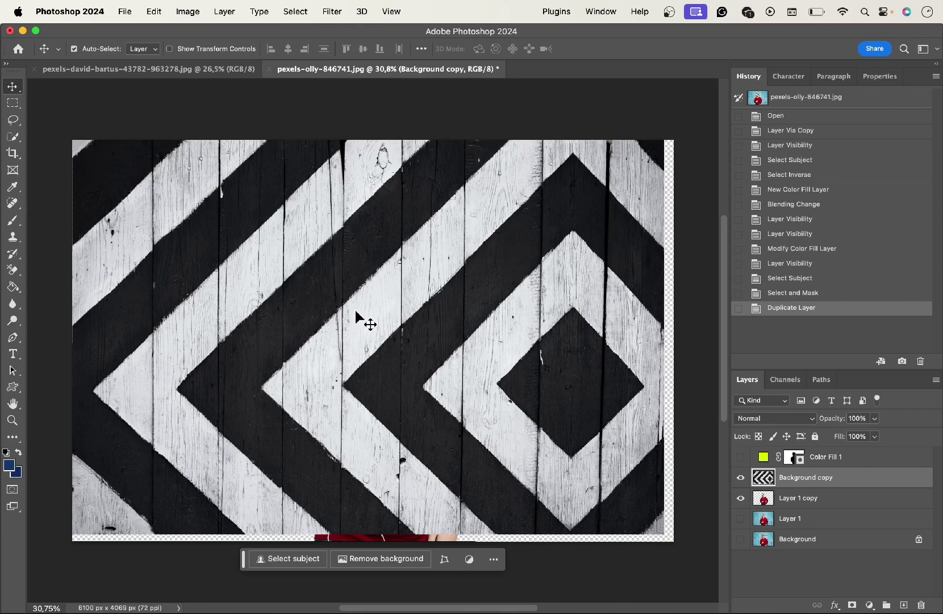
Scale the striped wood layer proportionally to about 102% so it covers the whole canvas.
{"action": "key", "text": "super+t"}
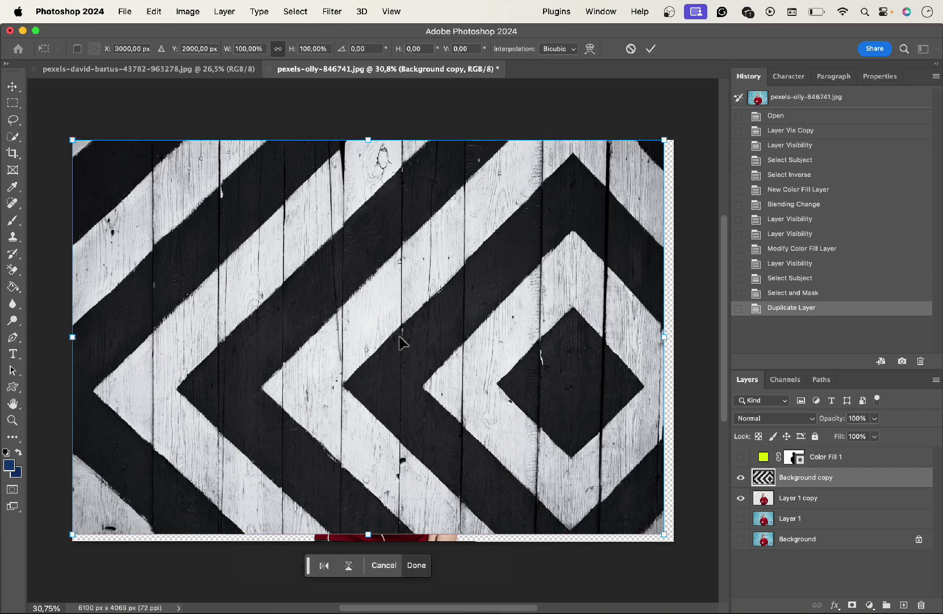
{"action": "scroll", "coordinate": [445, 378], "scroll_direction": "down", "scroll_amount": 1}
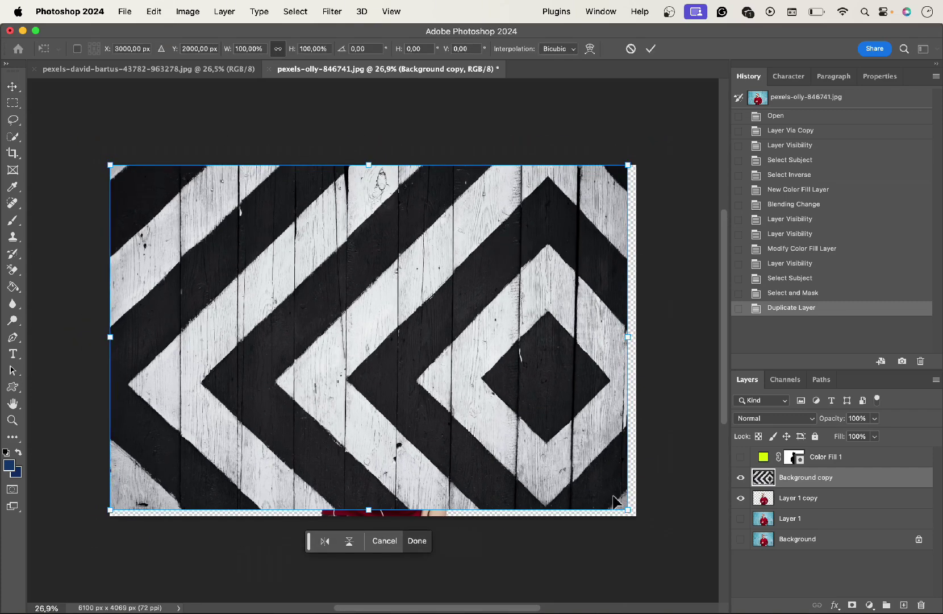
{"action": "left_click_drag", "start_coordinate": [625, 507], "coordinate": [633, 516]}
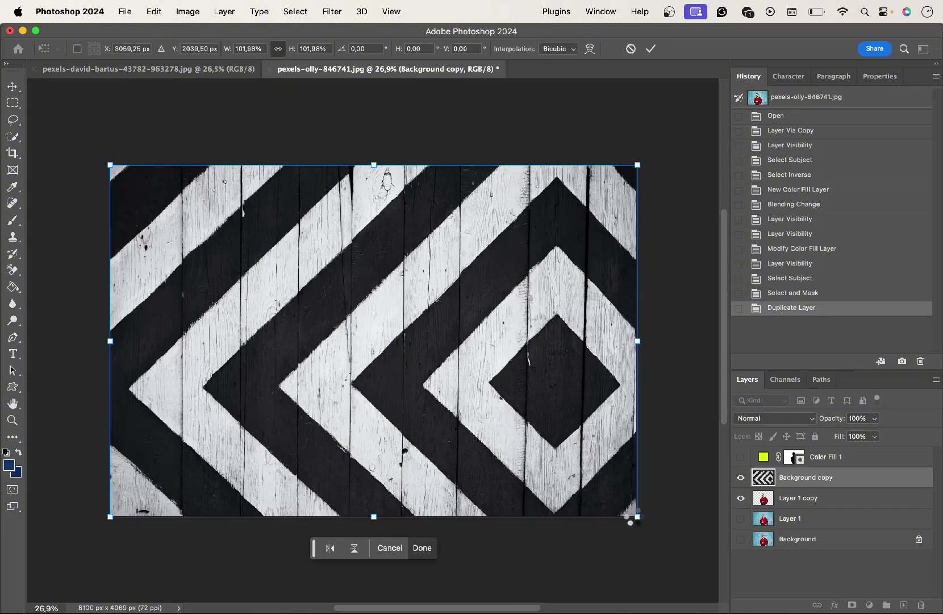
{"action": "key", "text": "Return"}
Move the striped wood layer below the man's cutout in the layer order, and shift the man slightly right.
{"action": "scroll", "coordinate": [501, 369], "scroll_direction": "down", "scroll_amount": 1}
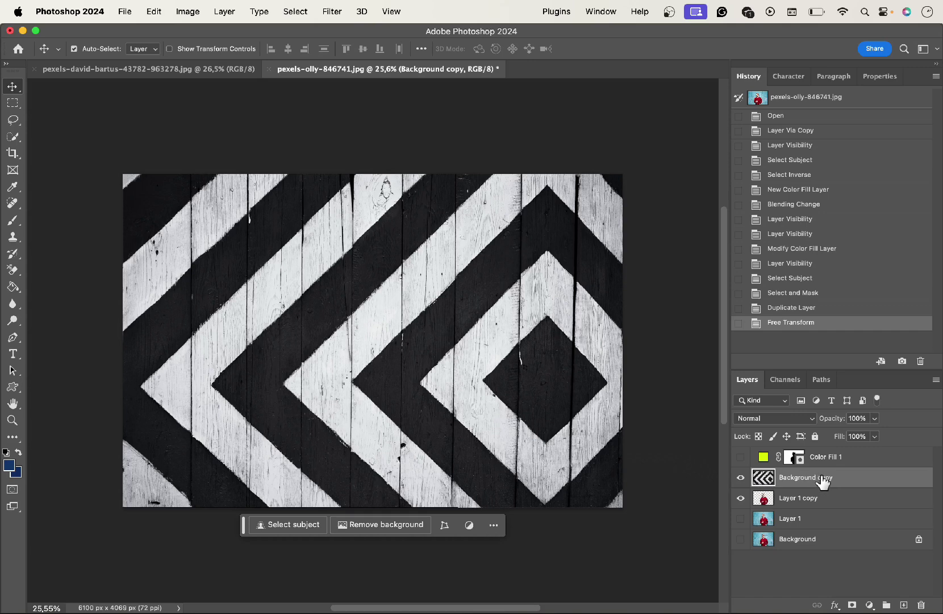
{"action": "left_click_drag", "start_coordinate": [823, 481], "coordinate": [813, 501]}
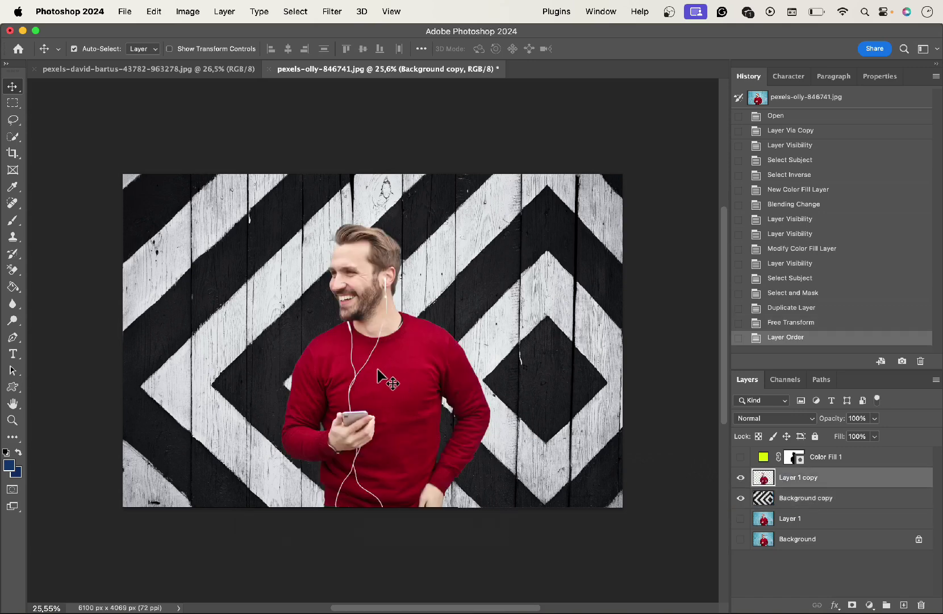
{"action": "left_click_drag", "start_coordinate": [378, 376], "coordinate": [384, 370]}
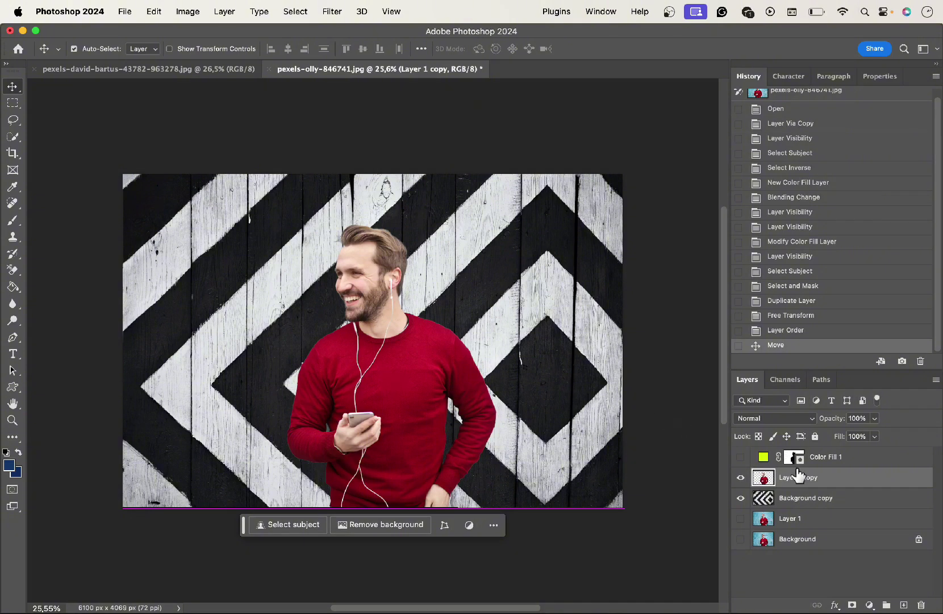
Add a Levels adjustment layer above the man's cutout and clip it to Layer 1 copy.
{"action": "left_click", "coordinate": [870, 606]}
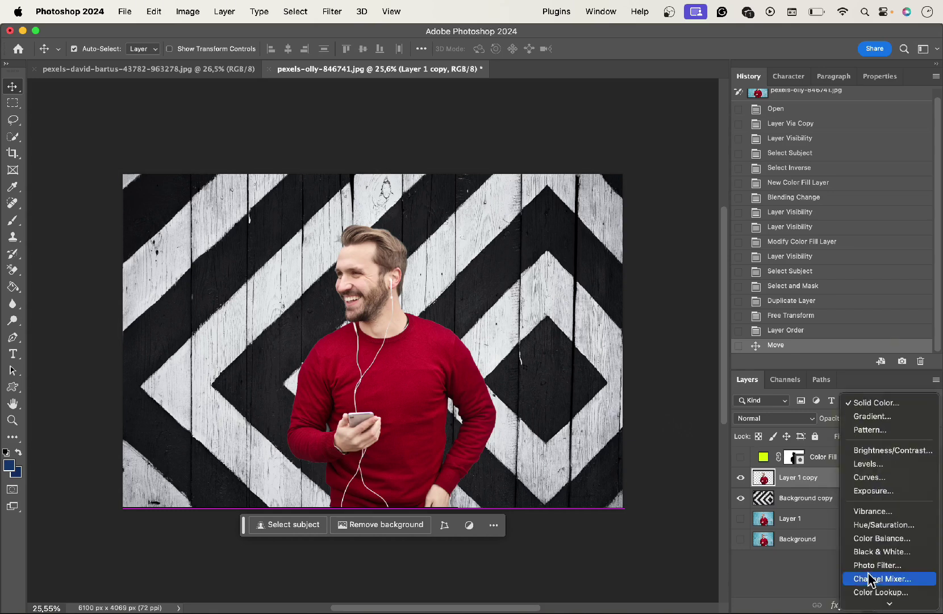
{"action": "left_click", "coordinate": [870, 468]}
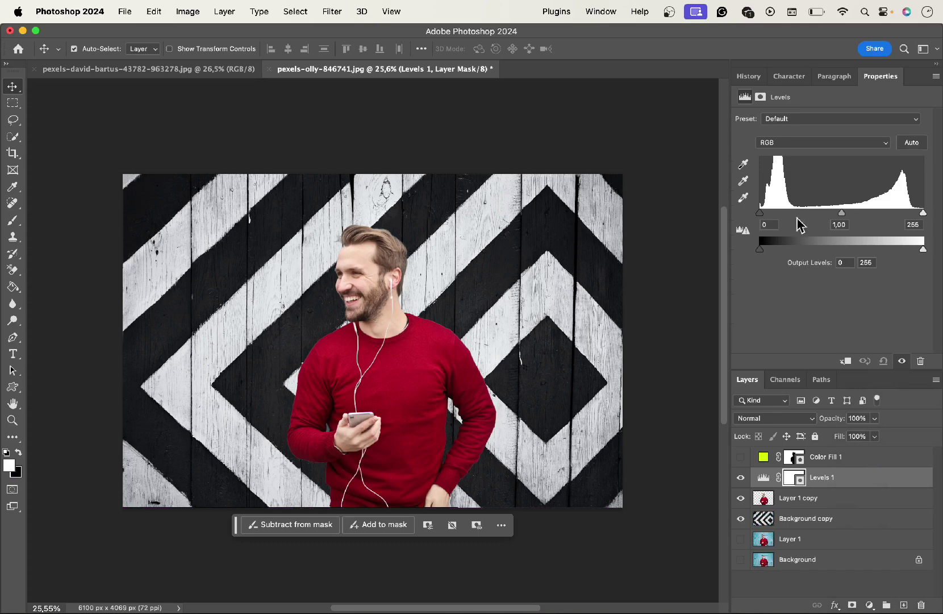
{"action": "mouse_move", "coordinate": [762, 215]}
{"action": "left_mouse_down"}
{"action": "mouse_move", "coordinate": [822, 210]}
{"action": "mouse_move", "coordinate": [752, 218]}
{"action": "left_mouse_up"}
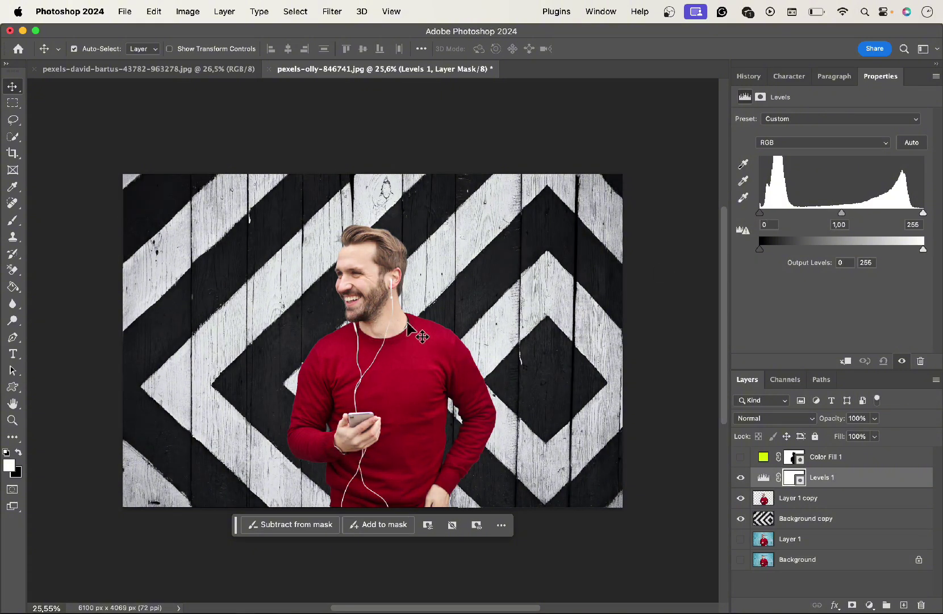
{"action": "left_click", "coordinate": [845, 362]}
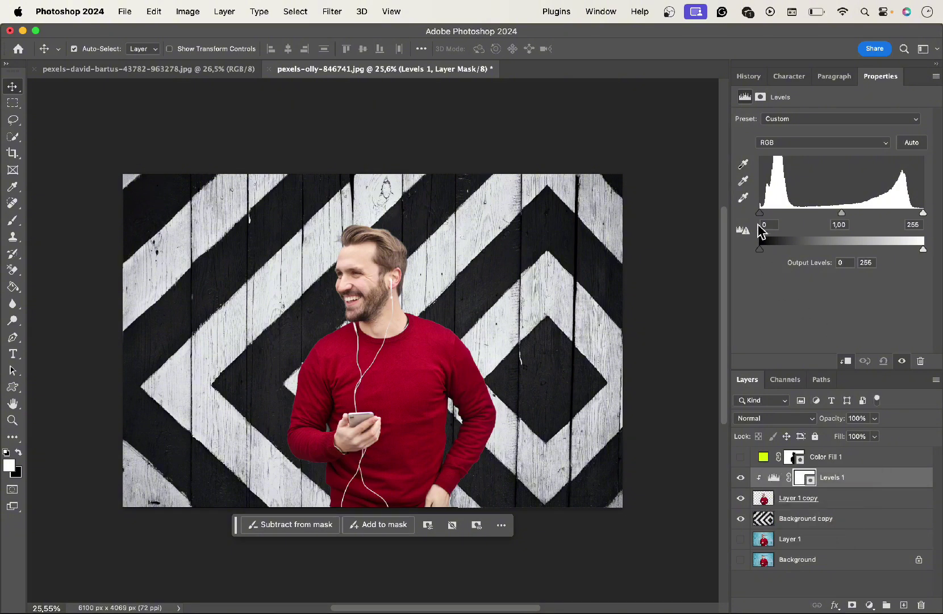
Apply Auto to the clipped Levels adjustment, and set its white input level to 239 and black input level to 4.
{"action": "left_click", "coordinate": [913, 145]}
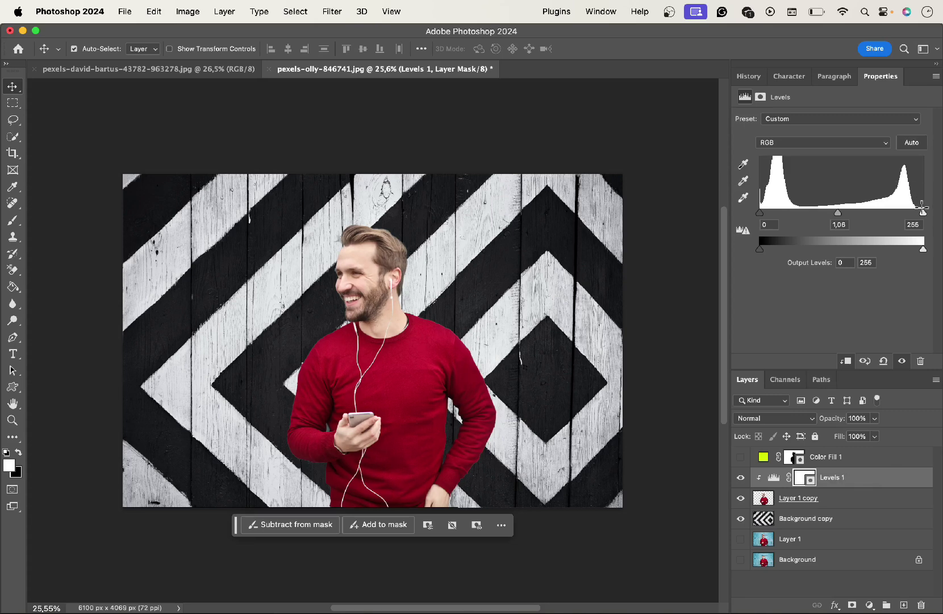
{"action": "left_click_drag", "start_coordinate": [922, 213], "coordinate": [913, 213]}
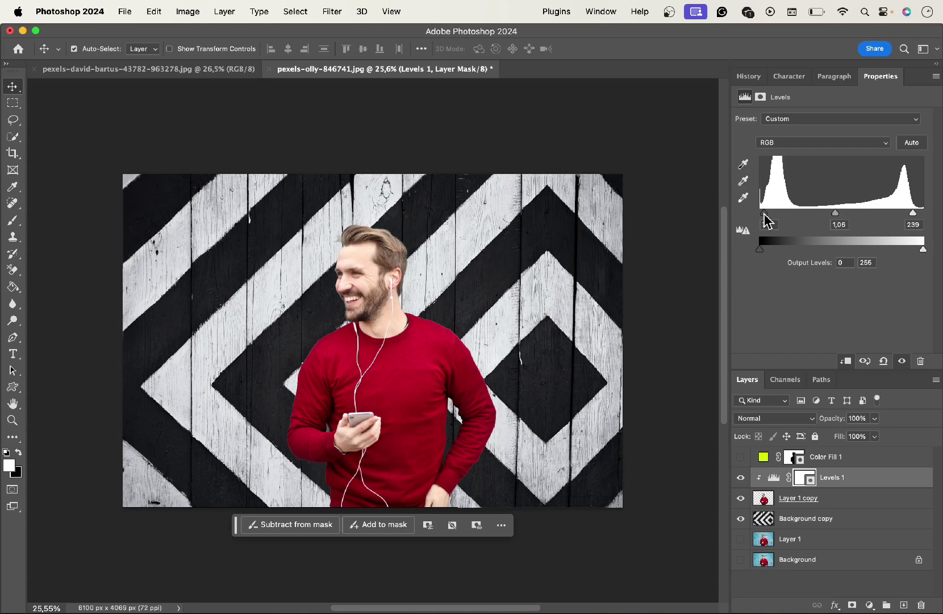
{"action": "left_click_drag", "start_coordinate": [768, 211], "coordinate": [765, 216]}
{"action": "scroll", "coordinate": [481, 362], "scroll_direction": "up", "scroll_amount": 3}
{"action": "scroll", "coordinate": [481, 361], "scroll_direction": "down", "scroll_amount": 3}
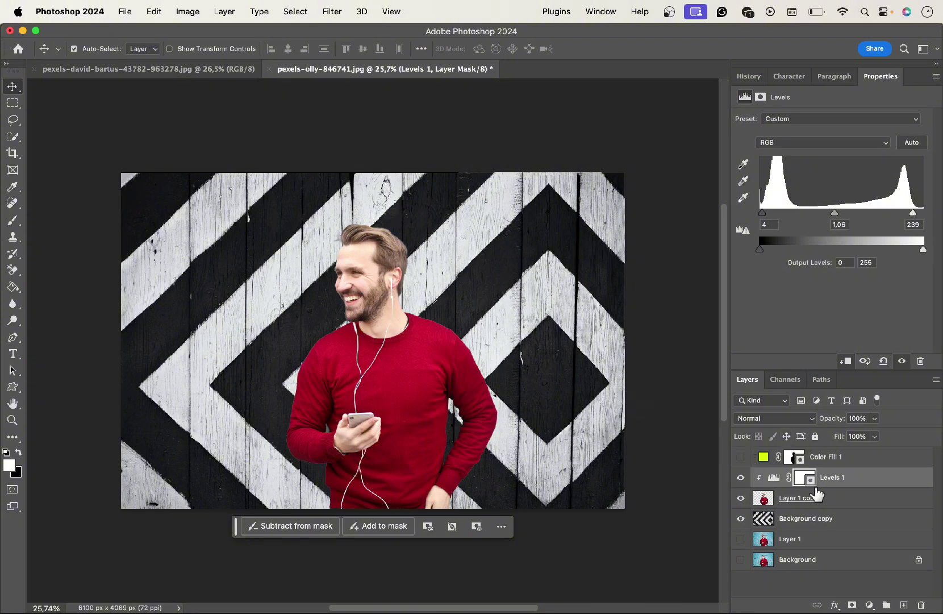
Start Match Color on Layer 1 copy with pexels-olly-846741.jpg as the source and Background copy as the source layer.
{"action": "left_click", "coordinate": [842, 500]}
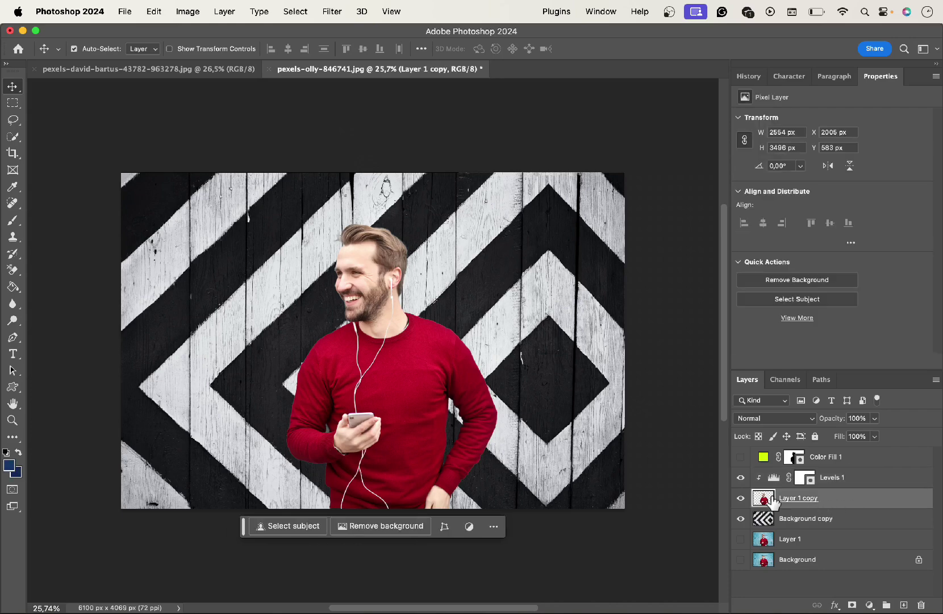
{"action": "left_click", "coordinate": [188, 11]}
{"action": "mouse_move", "coordinate": [216, 64]}
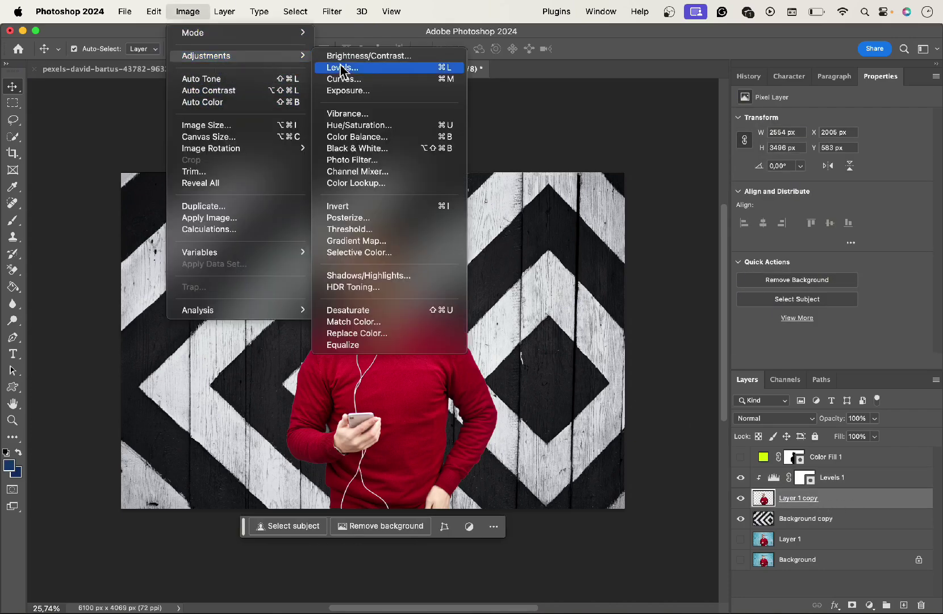
{"action": "left_click", "coordinate": [386, 322]}
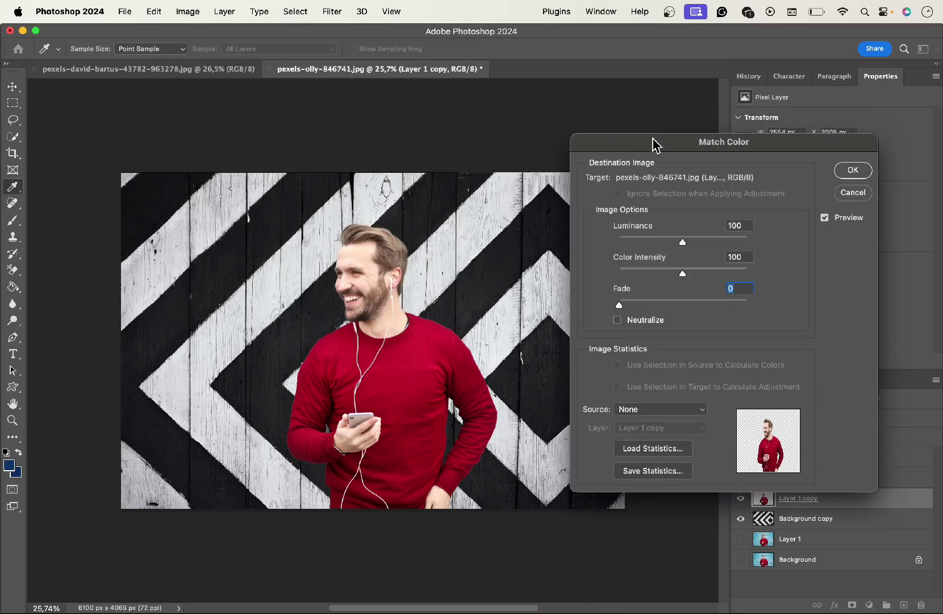
{"action": "left_click", "coordinate": [683, 244]}
{"action": "key", "text": "Tab"}
{"action": "left_click", "coordinate": [640, 412]}
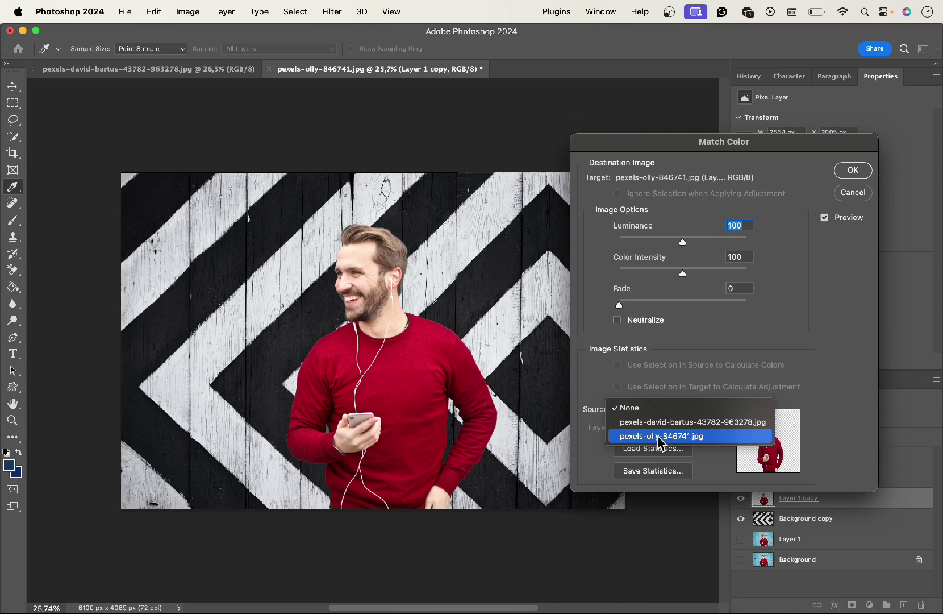
{"action": "left_click", "coordinate": [710, 436]}
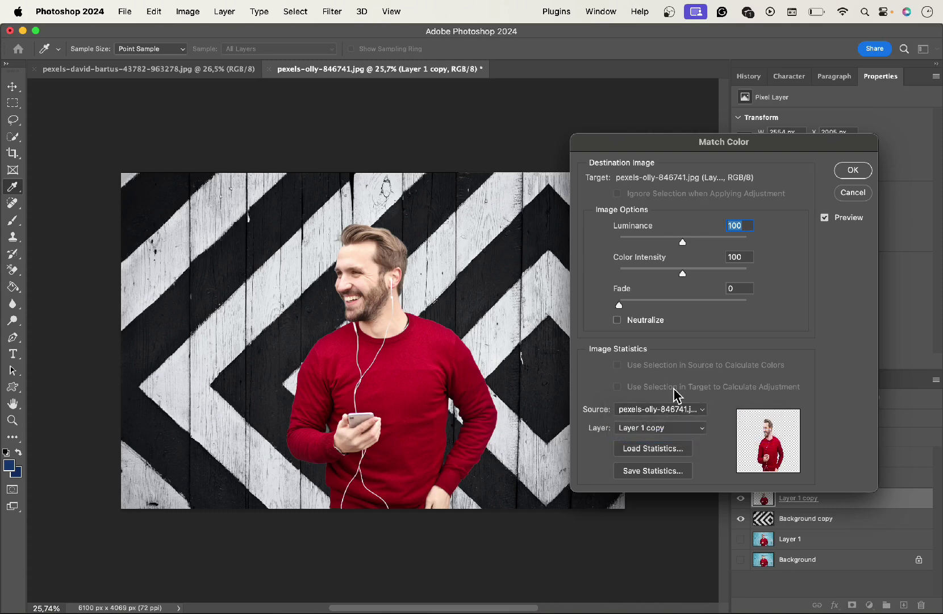
{"action": "left_click", "coordinate": [643, 434]}
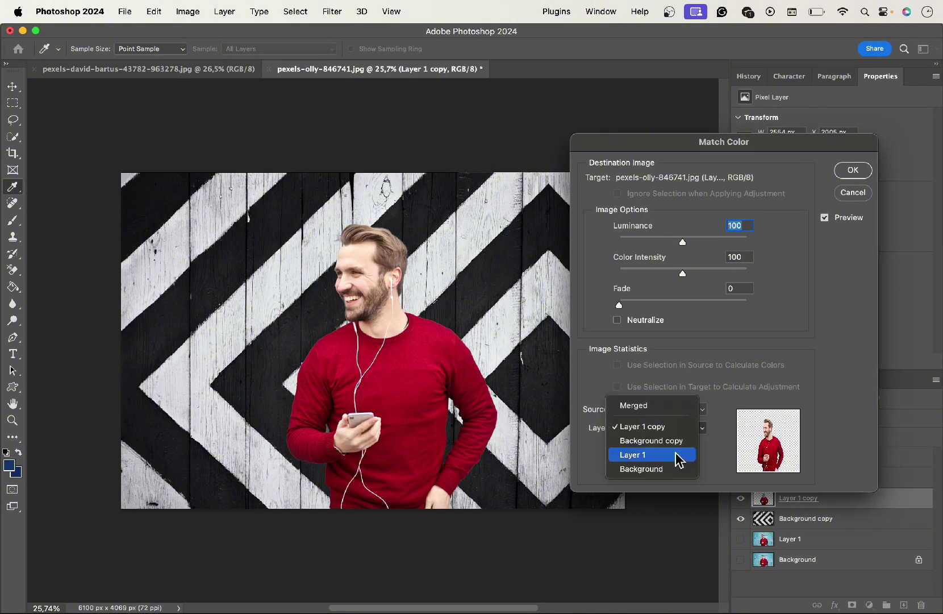
{"action": "left_click", "coordinate": [666, 444]}
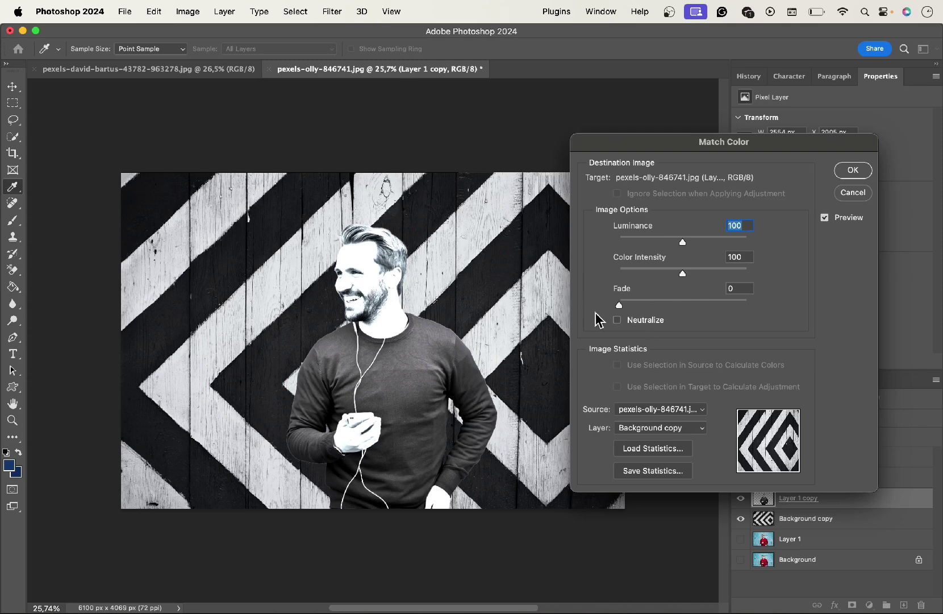
Set the Match Color fade to 90 and luminance to 80, and apply the adjustment to the man's cutout.
{"action": "left_click_drag", "start_coordinate": [642, 307], "coordinate": [733, 305]}
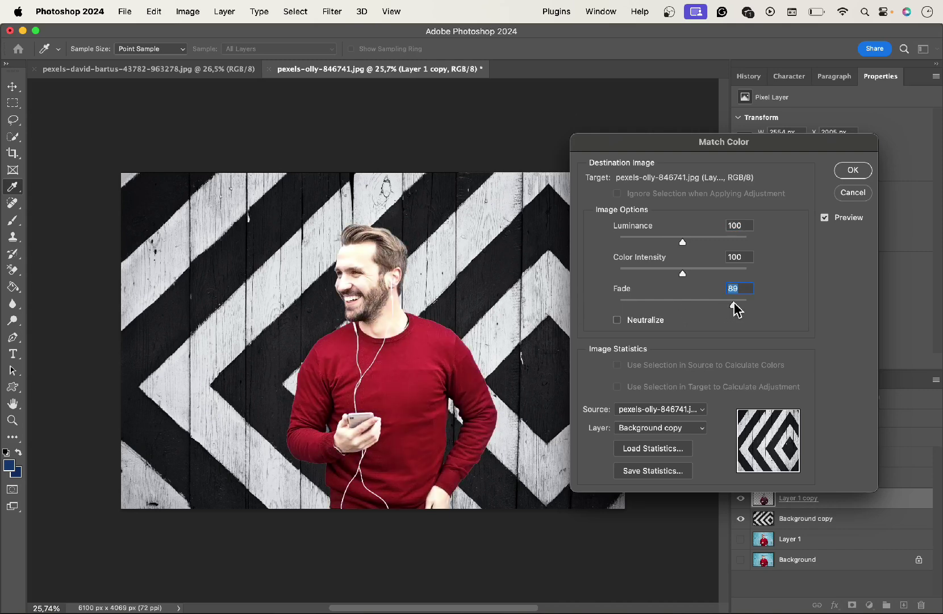
{"action": "left_click", "coordinate": [683, 272]}
{"action": "left_click_drag", "start_coordinate": [683, 243], "coordinate": [671, 243]}
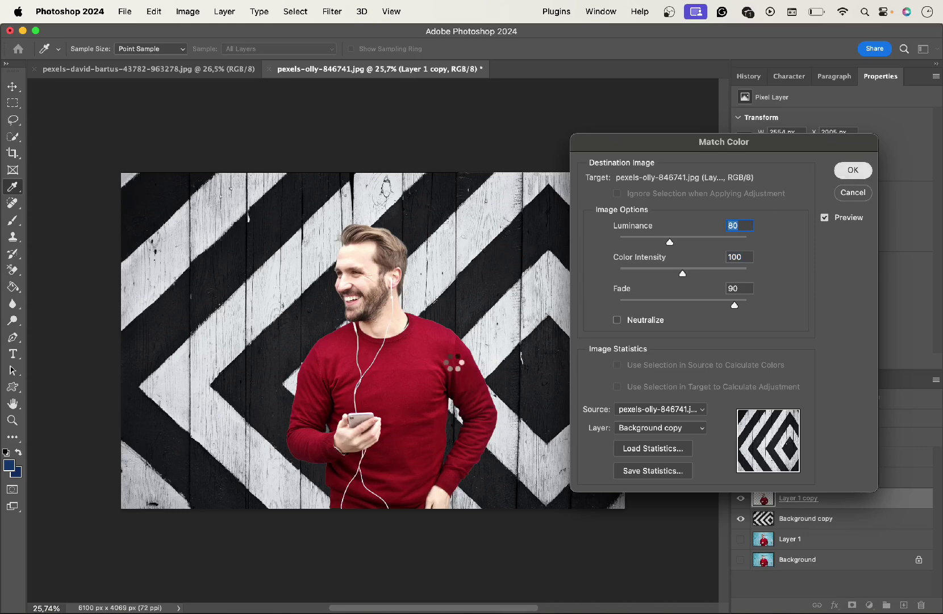
{"action": "left_click", "coordinate": [853, 170]}
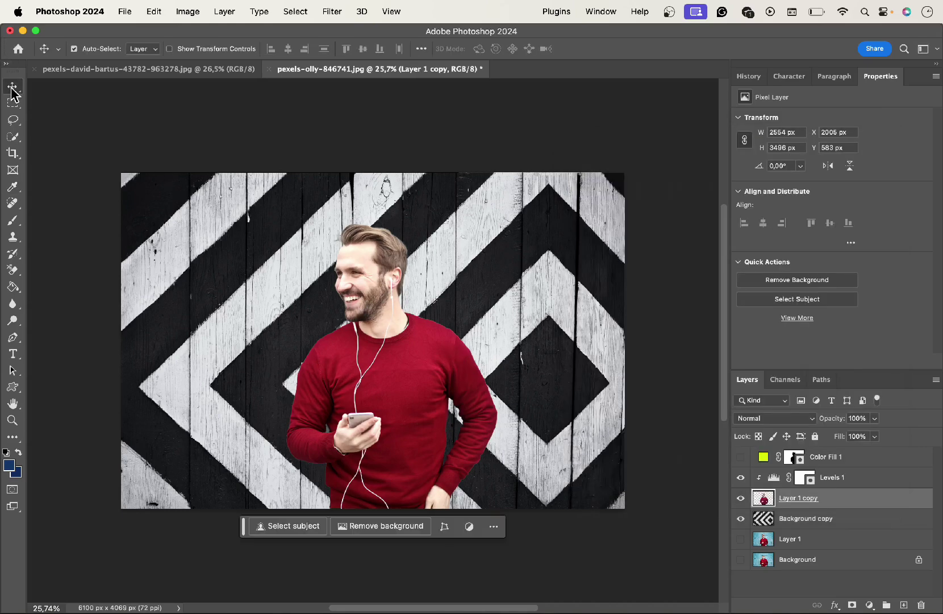
Compare the composite with the original portrait by toggling the visibility of Background, Background copy and Layer 1 copy.
{"action": "scroll", "coordinate": [283, 254], "scroll_direction": "down", "scroll_amount": 2}
{"action": "scroll", "coordinate": [283, 254], "scroll_direction": "up", "scroll_amount": 2}
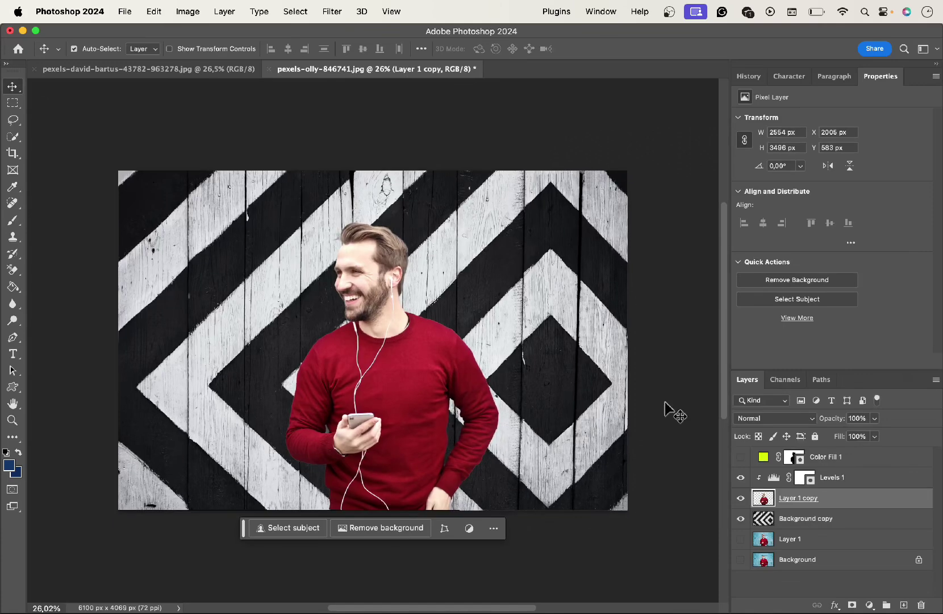
{"action": "left_click", "coordinate": [741, 559]}
{"action": "left_click", "coordinate": [741, 518]}
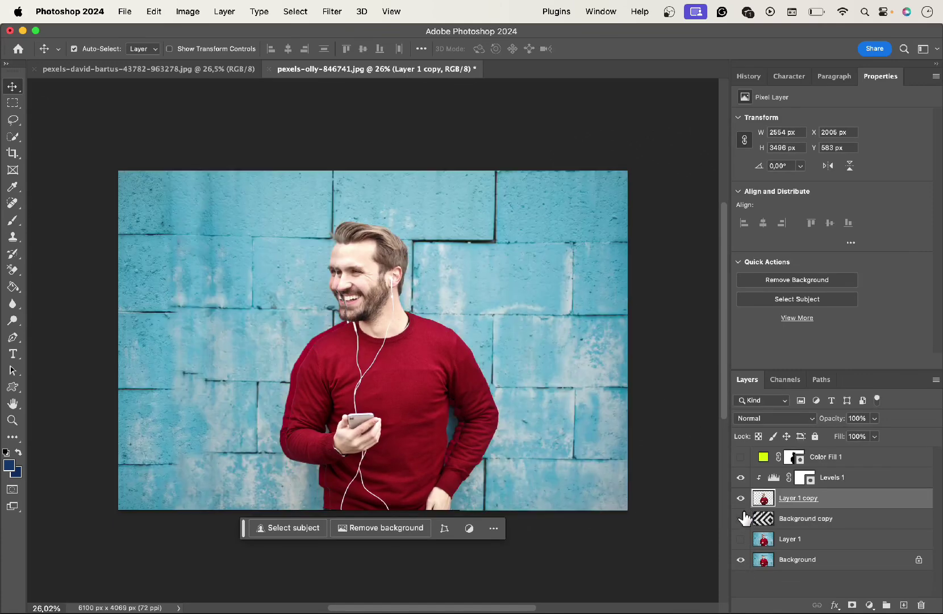
{"action": "left_click", "coordinate": [743, 499]}
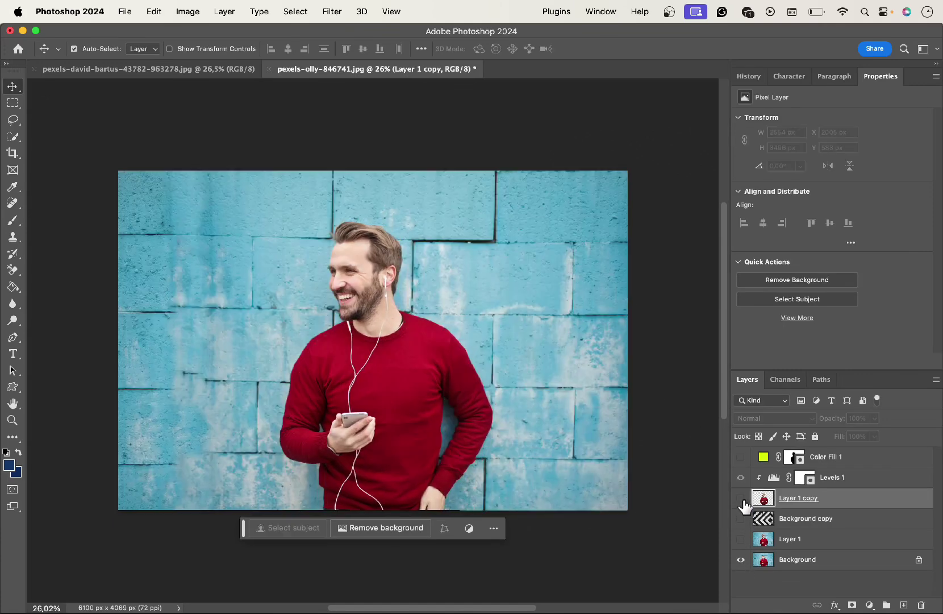
{"action": "left_click", "coordinate": [741, 498]}
{"action": "left_click", "coordinate": [741, 518]}
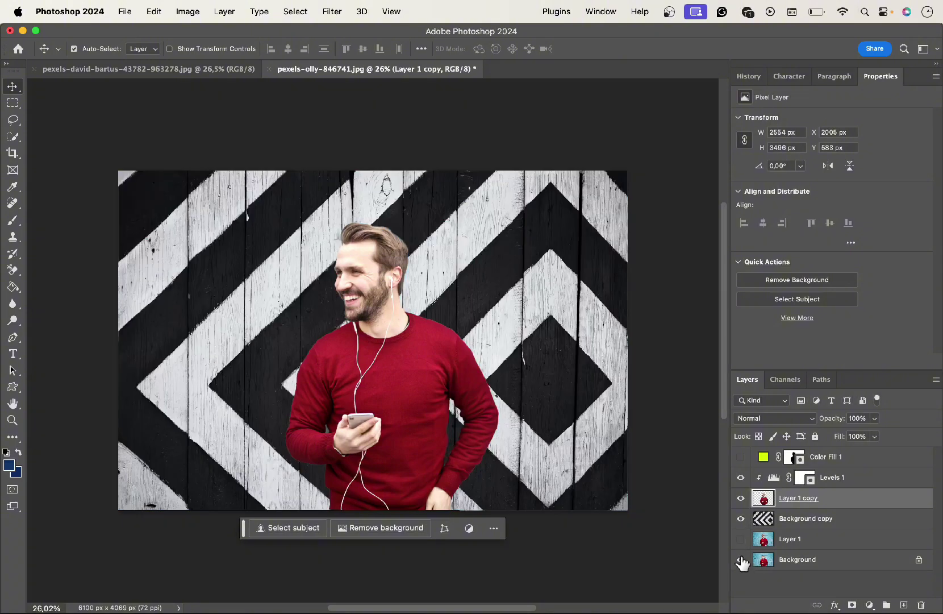